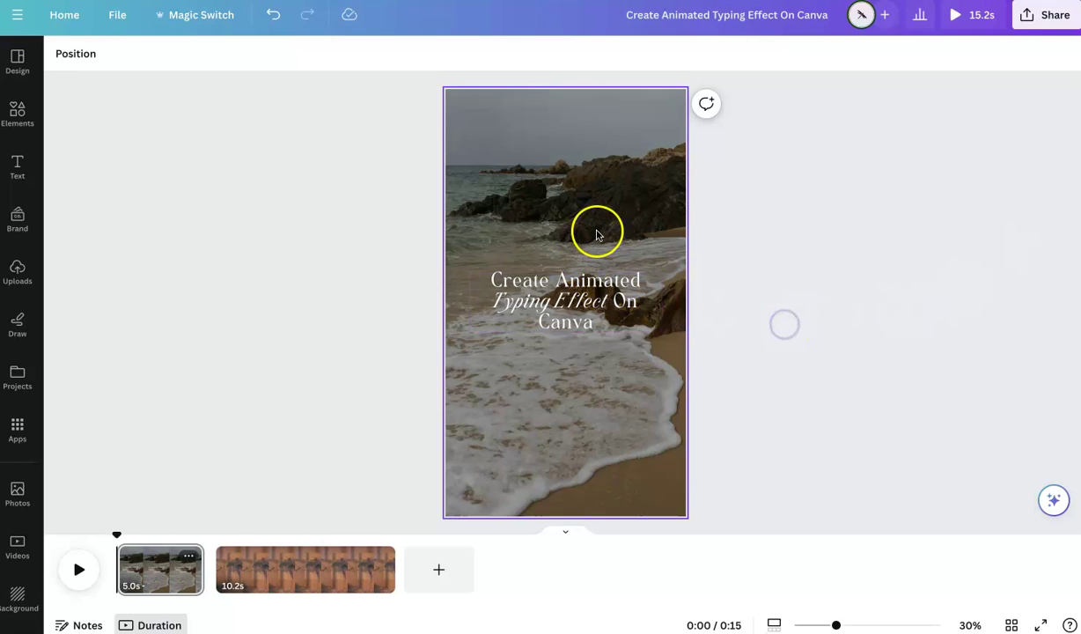
Step: Preview the design full-screen, then play and pause page 2's painting video
{"action": "left_click", "coordinate": [957, 14]}
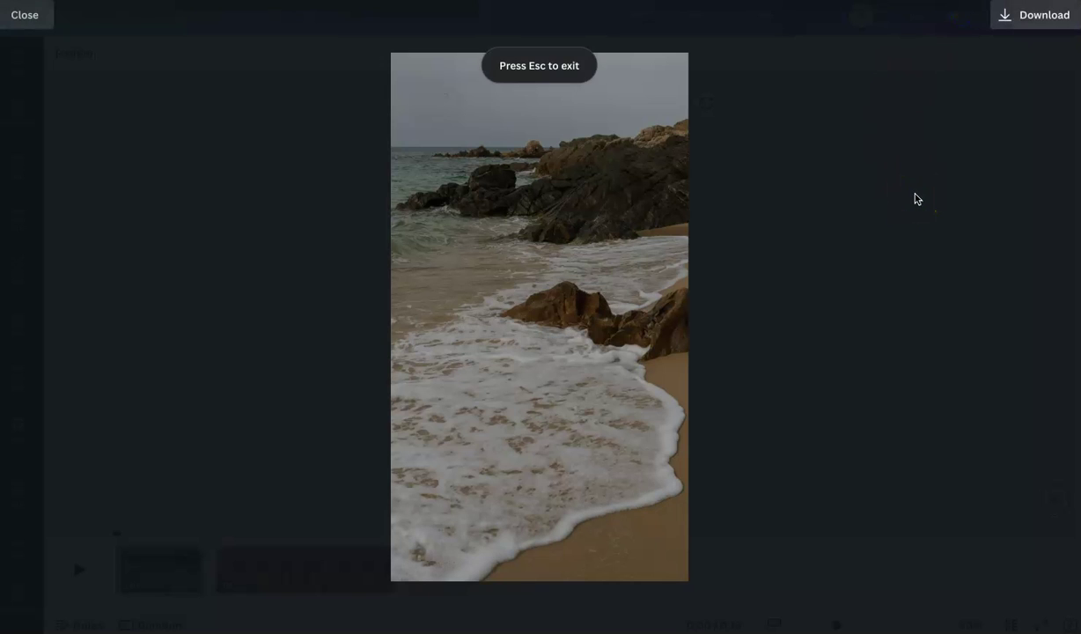
{"action": "left_click", "coordinate": [915, 199]}
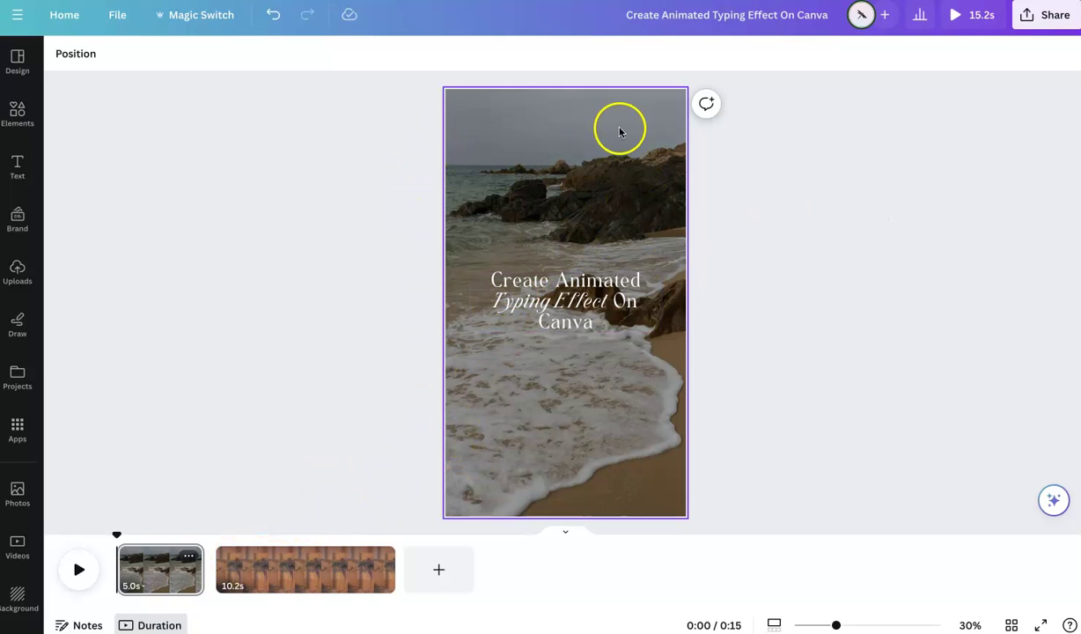
{"action": "left_click", "coordinate": [323, 577]}
{"action": "left_click", "coordinate": [539, 361]}
{"action": "left_click", "coordinate": [564, 308]}
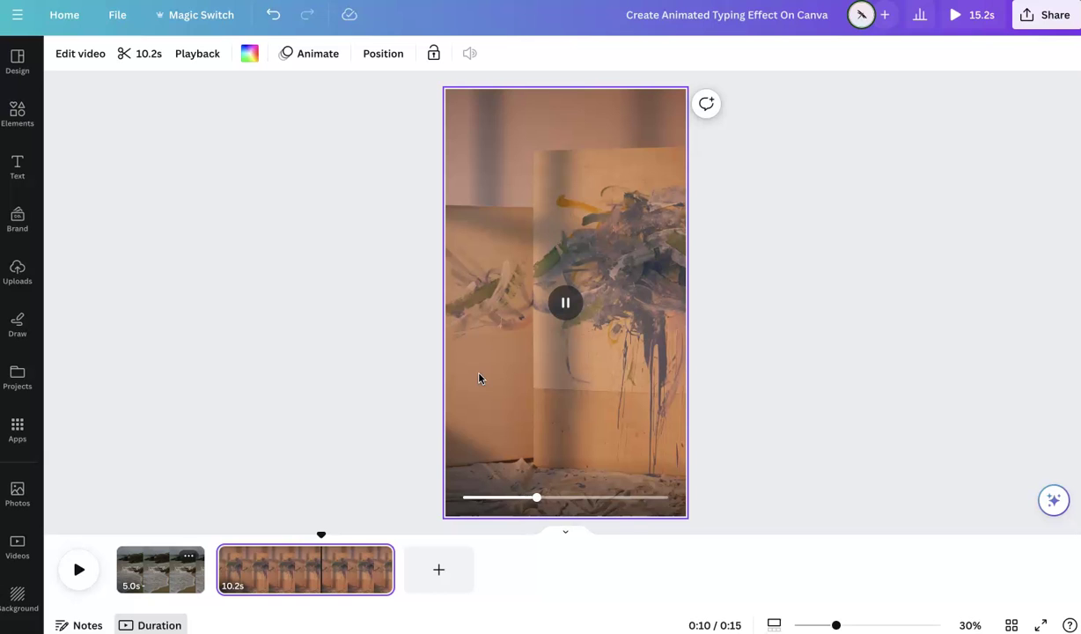
{"action": "left_click", "coordinate": [565, 303]}
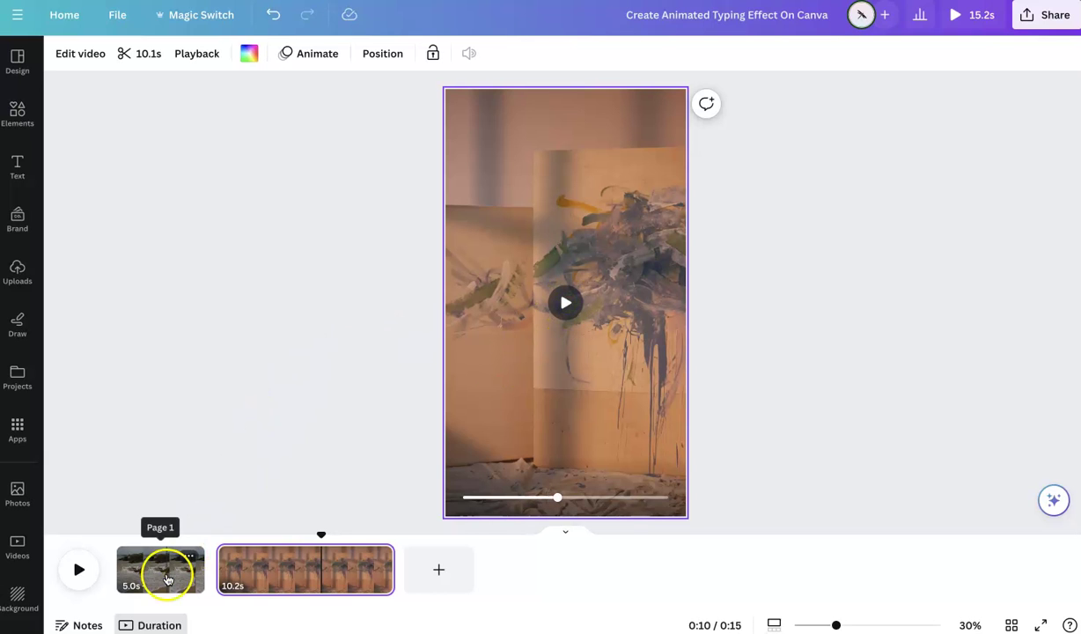
Step: Add a widened heading on the painting video reading 'Animated Typing Effect On Canva'
{"action": "left_click", "coordinate": [17, 168]}
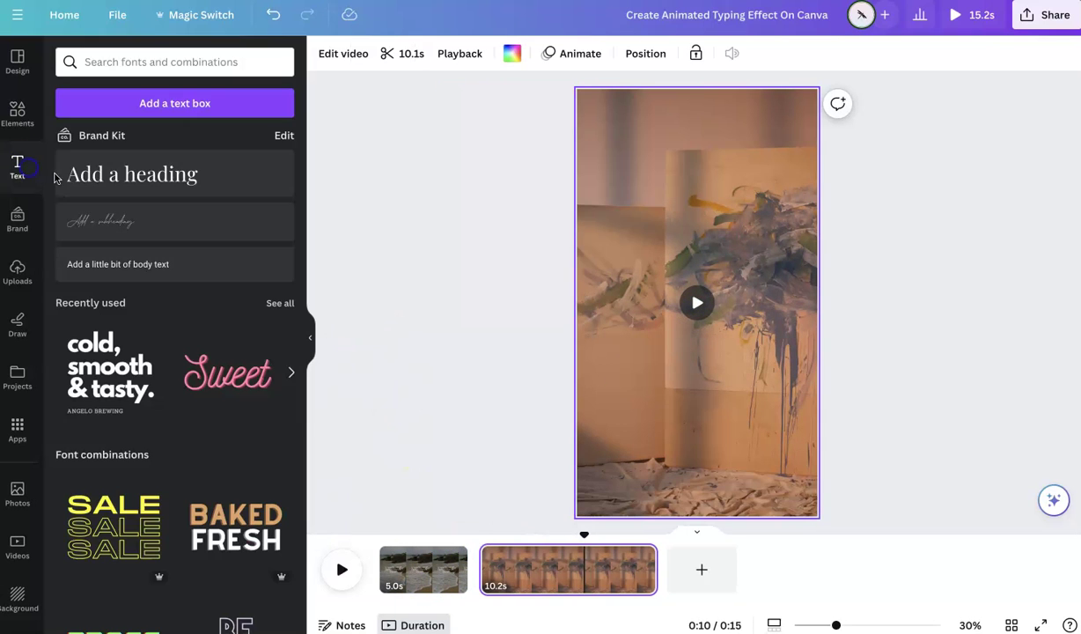
{"action": "left_click", "coordinate": [150, 181]}
{"action": "left_click", "coordinate": [310, 338]}
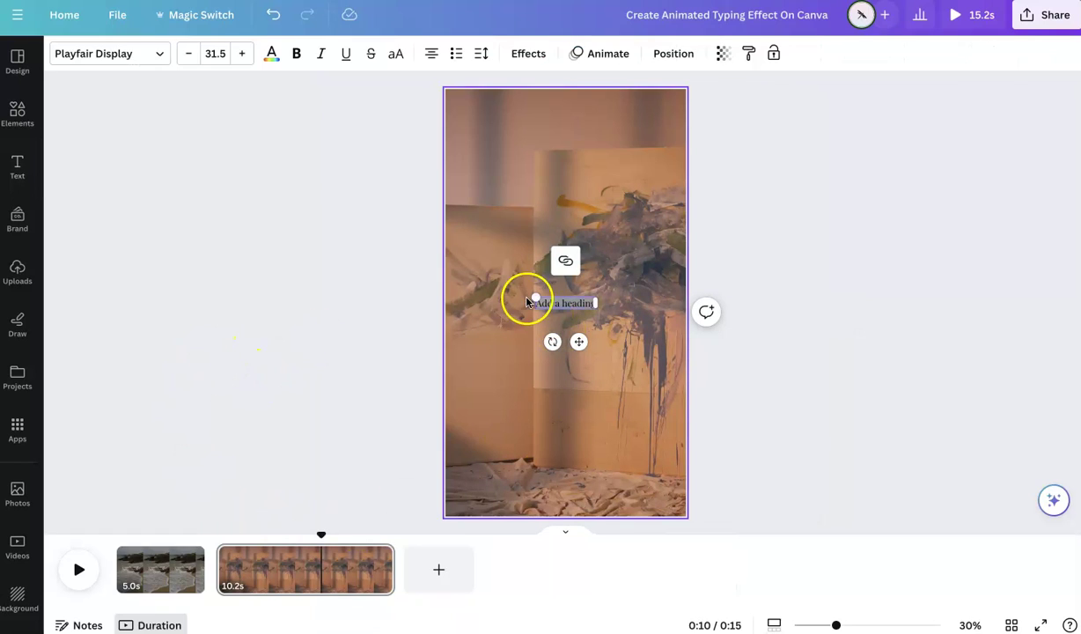
{"action": "left_click_drag", "start_coordinate": [599, 304], "coordinate": [647, 302]}
{"action": "left_click", "coordinate": [590, 300]}
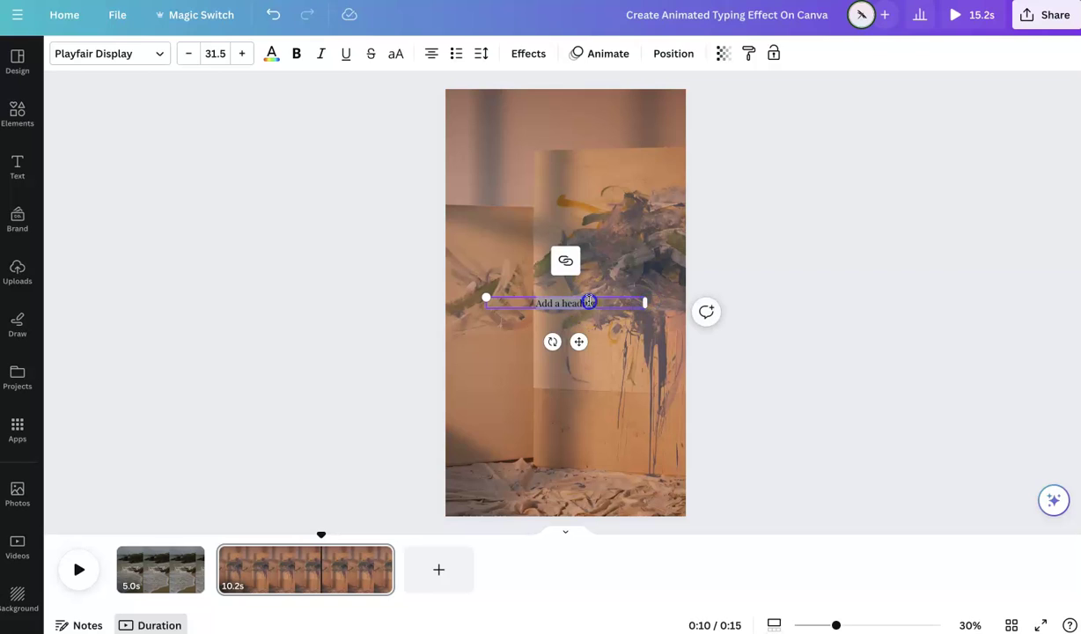
{"action": "type", "text": "Typing Effect On Canva"}
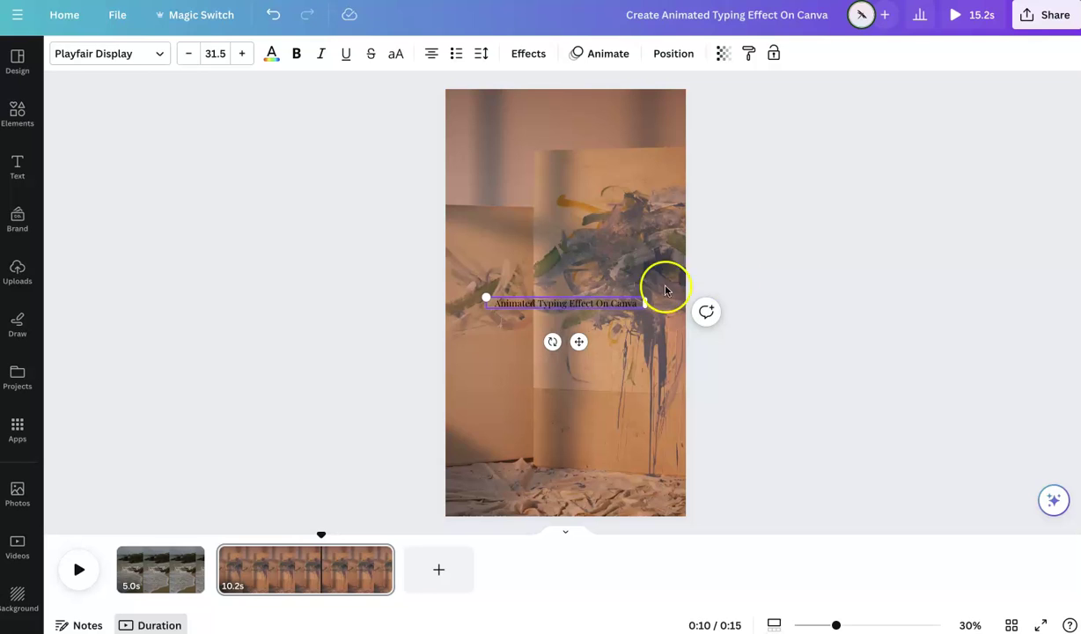
{"action": "left_click", "coordinate": [743, 273]}
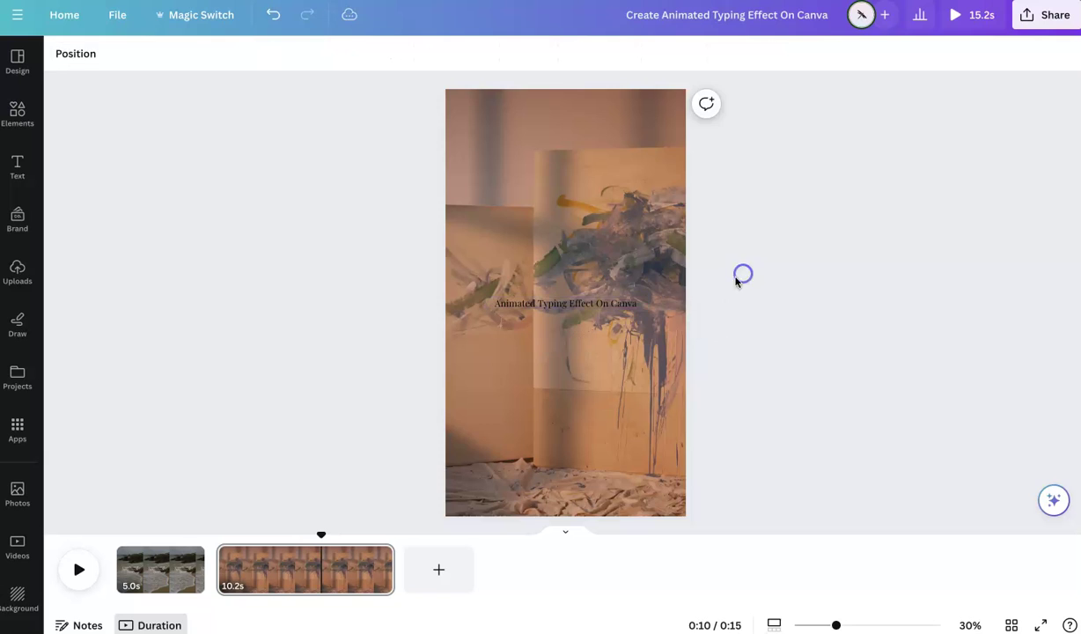
{"action": "left_click", "coordinate": [632, 304]}
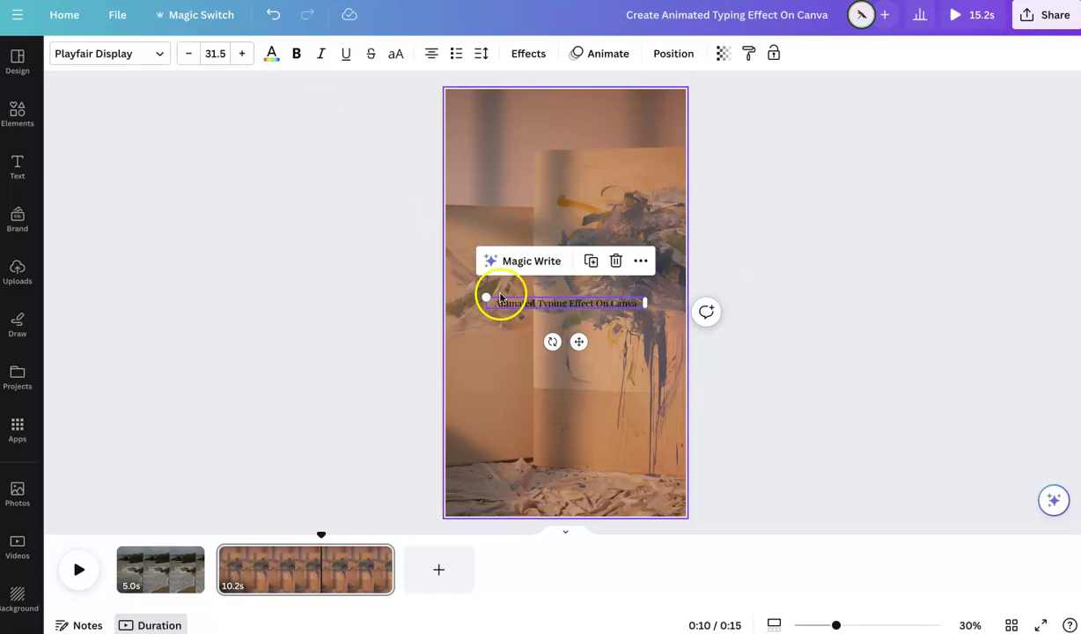
Step: Set the heading to white TAN Garland at font size 50
{"action": "left_click", "coordinate": [212, 53]}
{"action": "type", "text": "50"}
{"action": "key", "text": "Return"}
{"action": "left_click", "coordinate": [159, 53]}
{"action": "left_click", "coordinate": [150, 367]}
{"action": "left_click", "coordinate": [401, 228]}
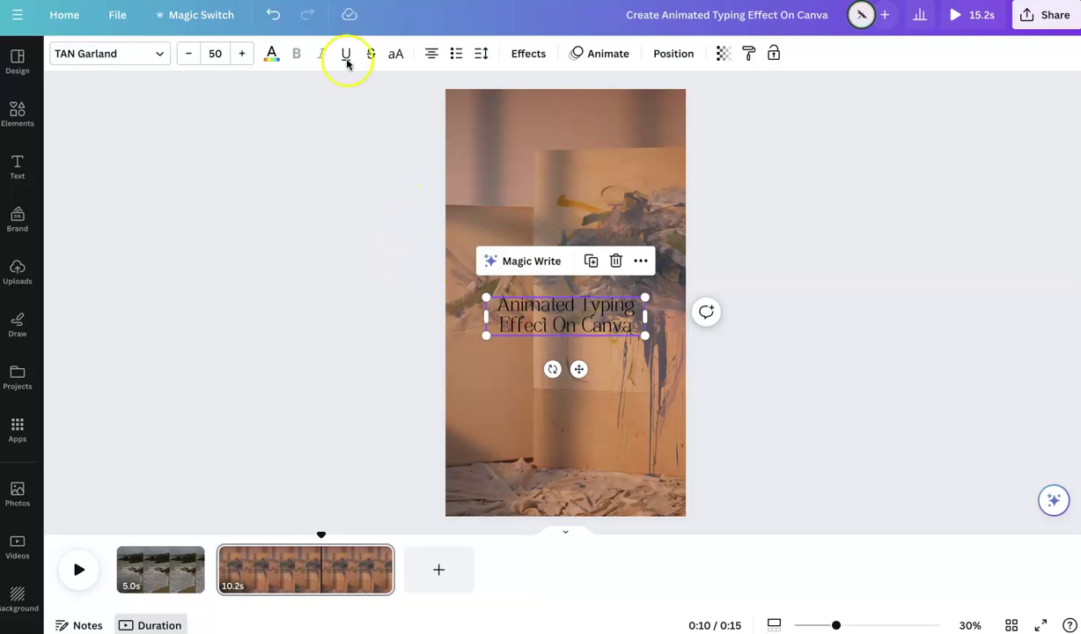
{"action": "left_click", "coordinate": [272, 52]}
{"action": "left_click", "coordinate": [192, 148]}
{"action": "left_click", "coordinate": [374, 290]}
Step: Enlarge the heading to size 55 and move it up to the video's centre
{"action": "left_click", "coordinate": [620, 316]}
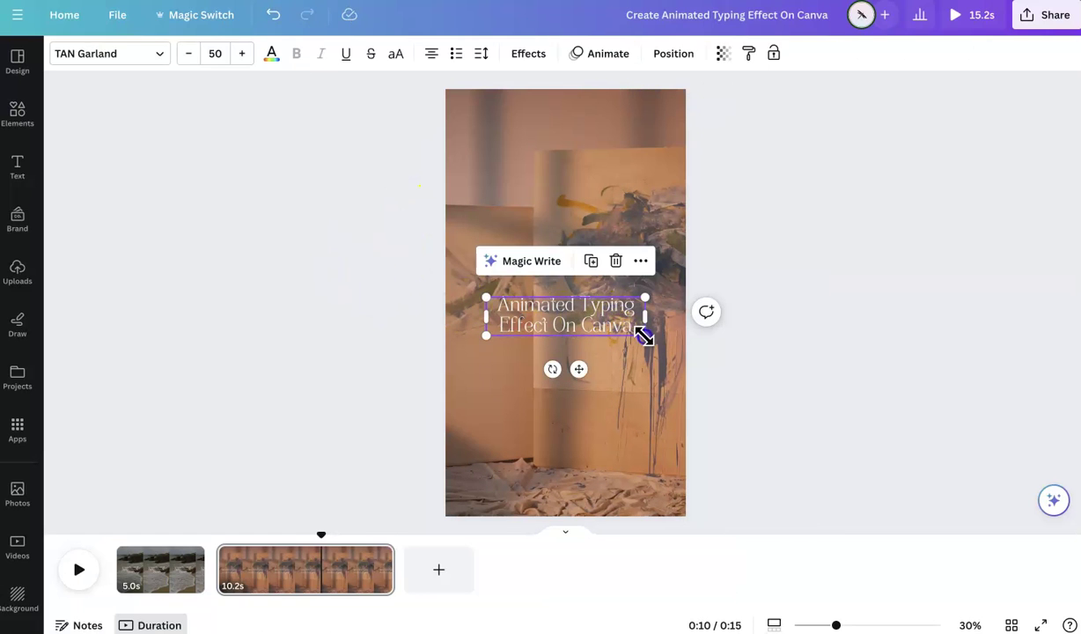
{"action": "left_click_drag", "start_coordinate": [644, 335], "coordinate": [655, 339]}
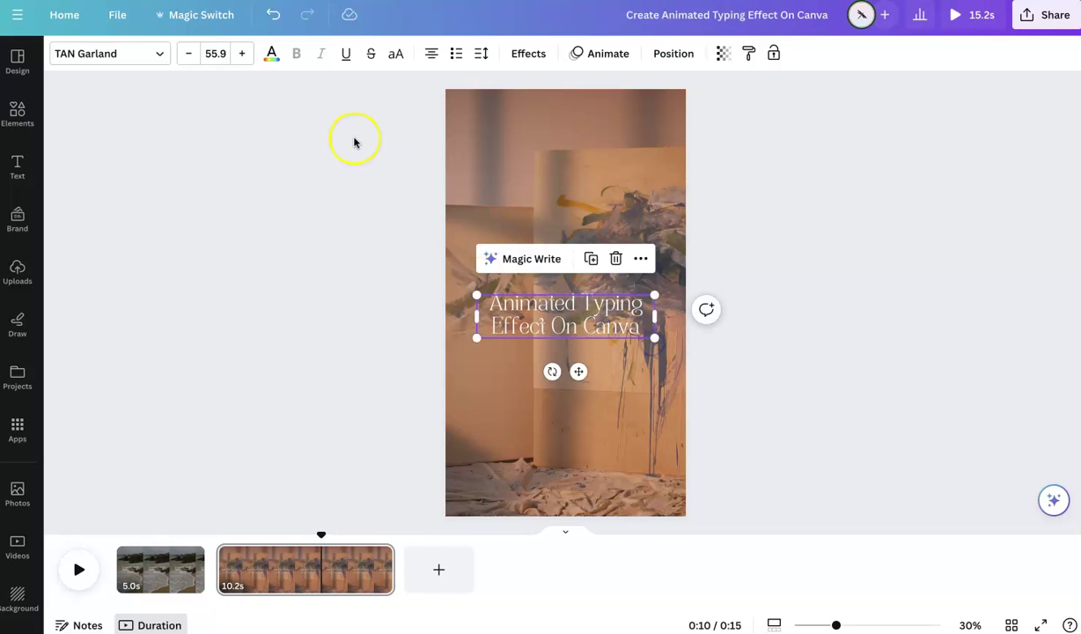
{"action": "left_click", "coordinate": [217, 52]}
{"action": "key", "text": "Return"}
{"action": "left_click", "coordinate": [292, 195]}
{"action": "left_click_drag", "start_coordinate": [553, 314], "coordinate": [553, 300]}
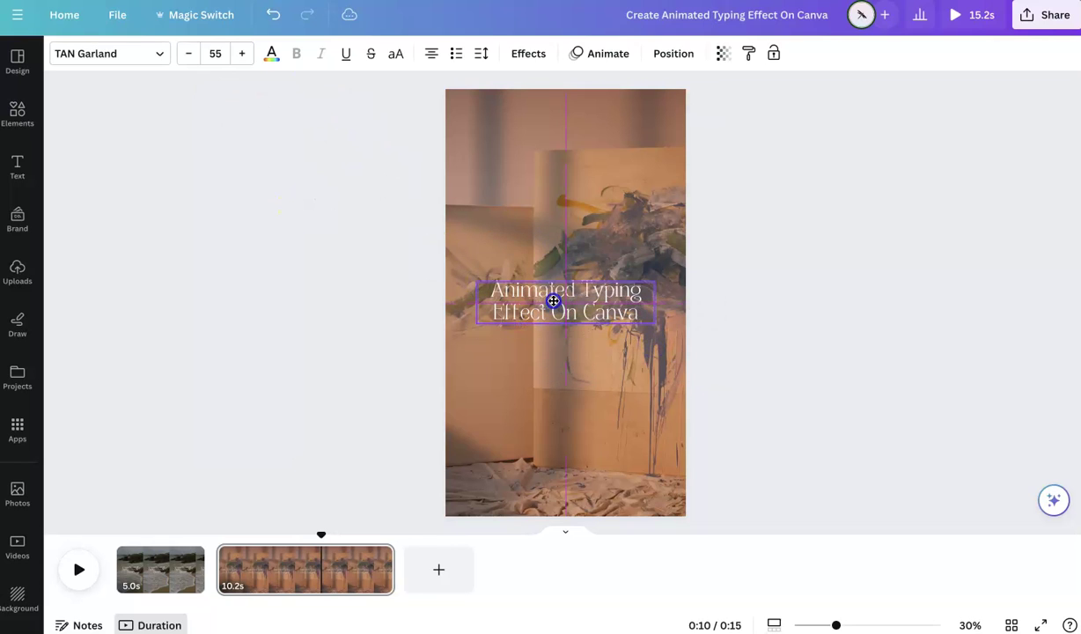
Step: Tighten the heading's line spacing slightly
{"action": "left_click", "coordinate": [482, 53]}
{"action": "left_click_drag", "start_coordinate": [553, 150], "coordinate": [566, 153]}
{"action": "left_click", "coordinate": [759, 229]}
{"action": "left_click", "coordinate": [750, 234]}
{"action": "left_click", "coordinate": [600, 298]}
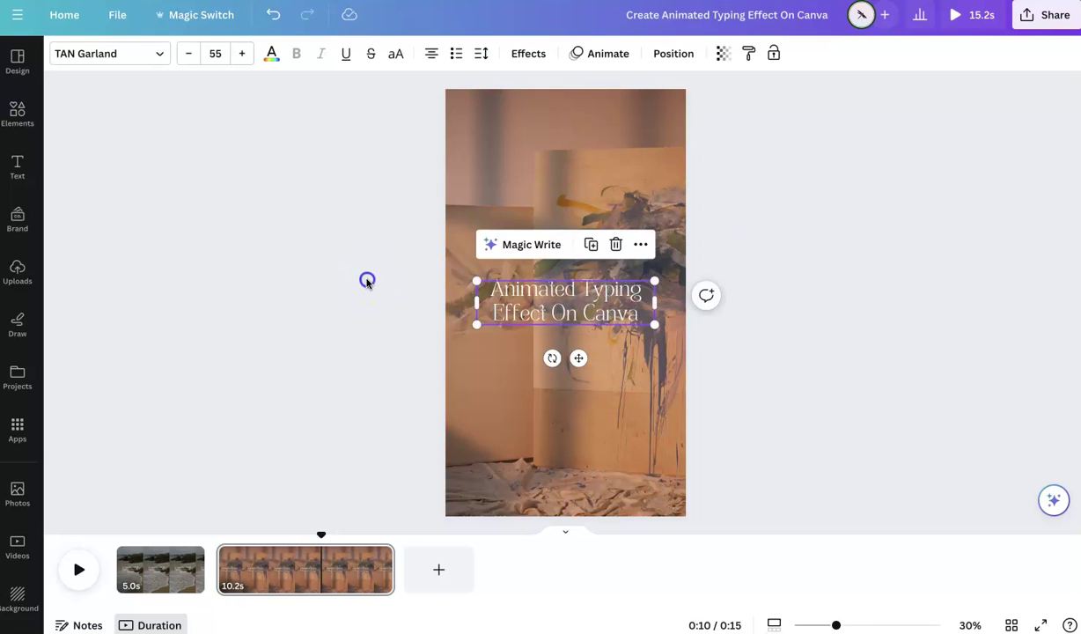
{"action": "left_click", "coordinate": [295, 249]}
{"action": "left_click", "coordinate": [608, 301]}
{"action": "left_click", "coordinate": [368, 290]}
{"action": "left_click", "coordinate": [599, 298]}
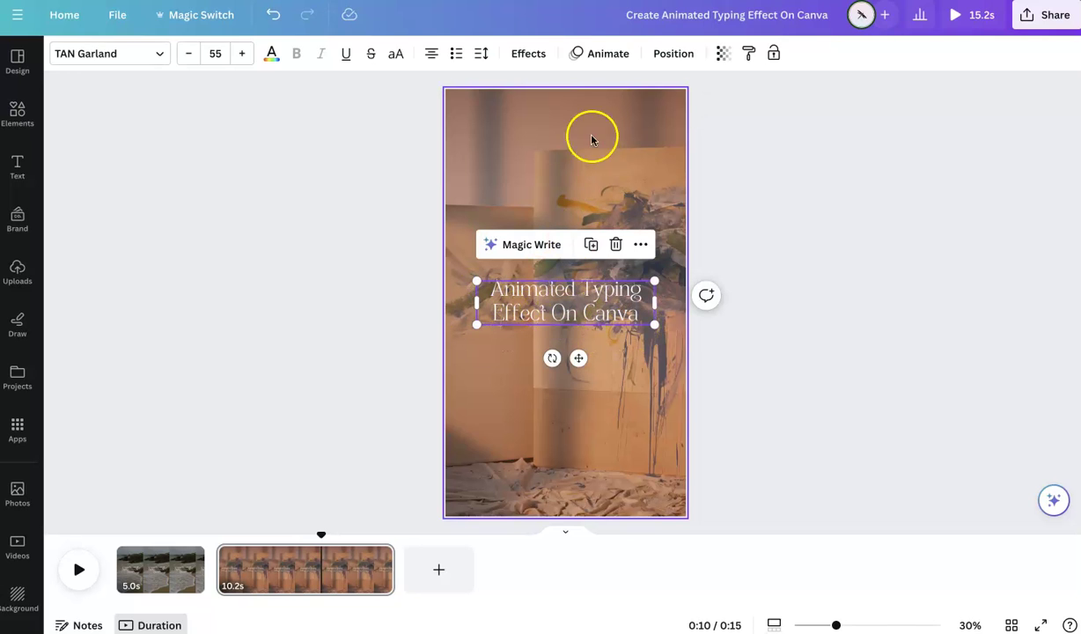
Step: Apply the Typewriter text animation to the heading
{"action": "left_click", "coordinate": [605, 53]}
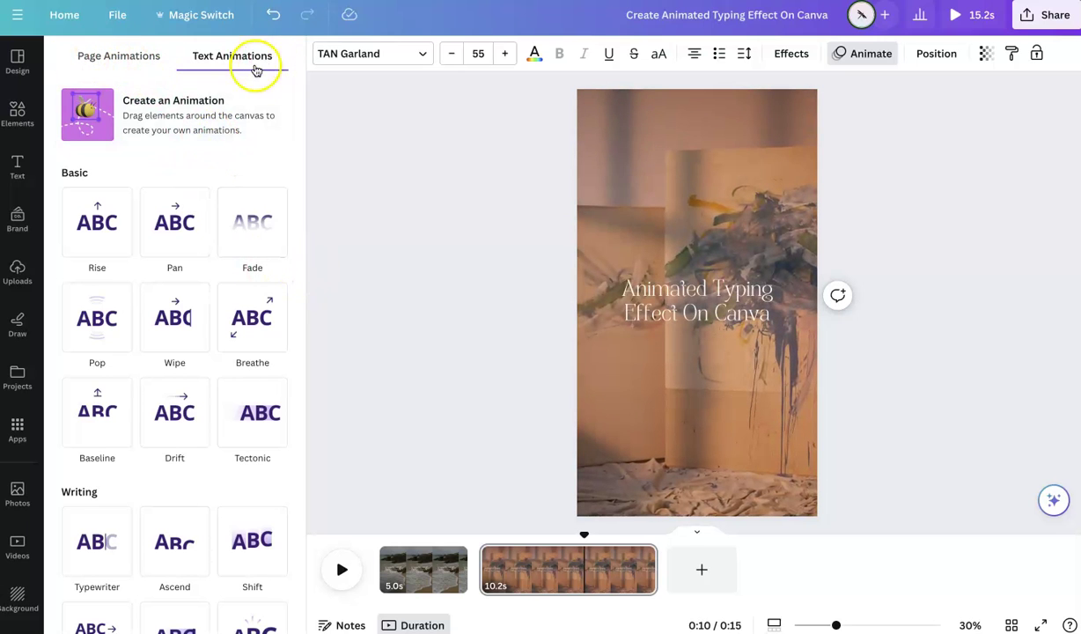
{"action": "scroll", "coordinate": [236, 272], "scroll_direction": "down", "scroll_amount": 3}
{"action": "scroll", "coordinate": [92, 302], "scroll_direction": "down", "scroll_amount": 2}
{"action": "scroll", "coordinate": [89, 309], "scroll_direction": "down", "scroll_amount": 2}
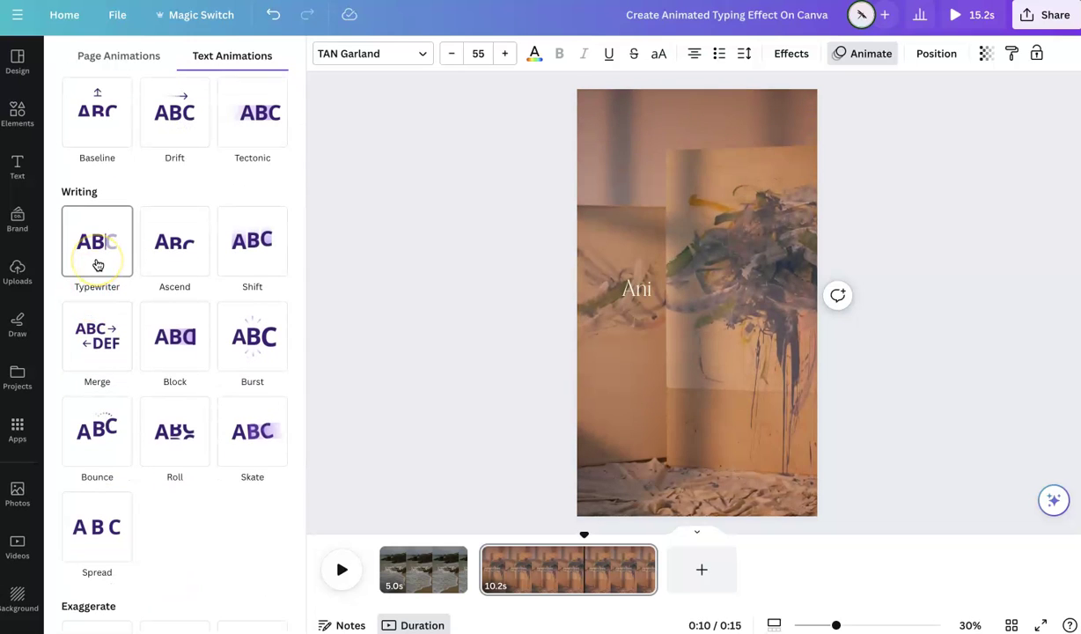
{"action": "left_click", "coordinate": [98, 264]}
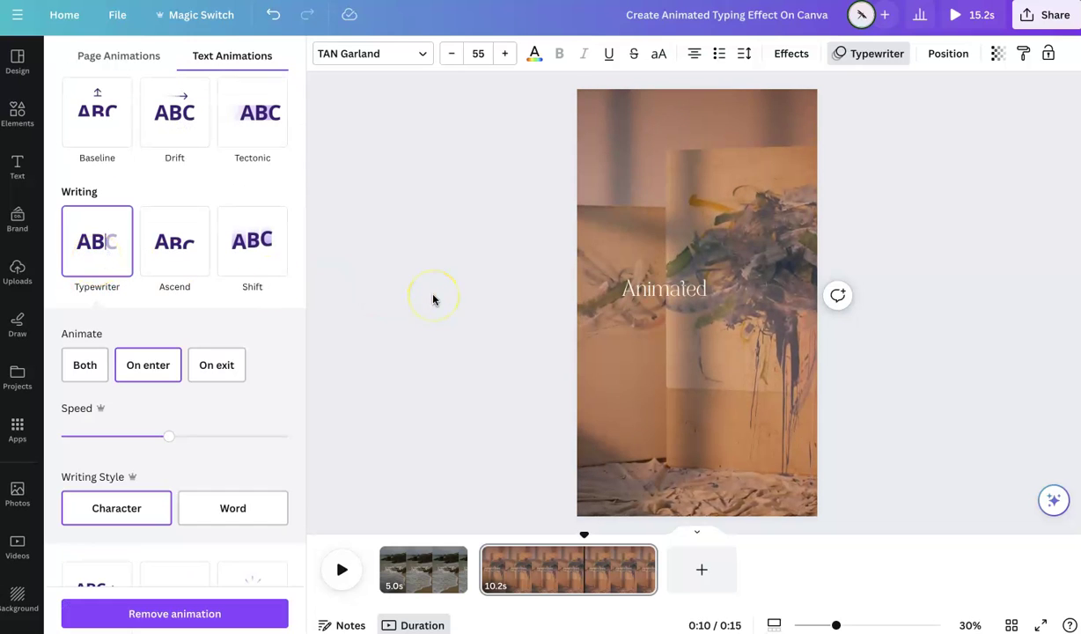
Step: Compare Character and Word writing styles for the Typewriter, settling on Word
{"action": "scroll", "coordinate": [241, 379], "scroll_direction": "down", "scroll_amount": 2}
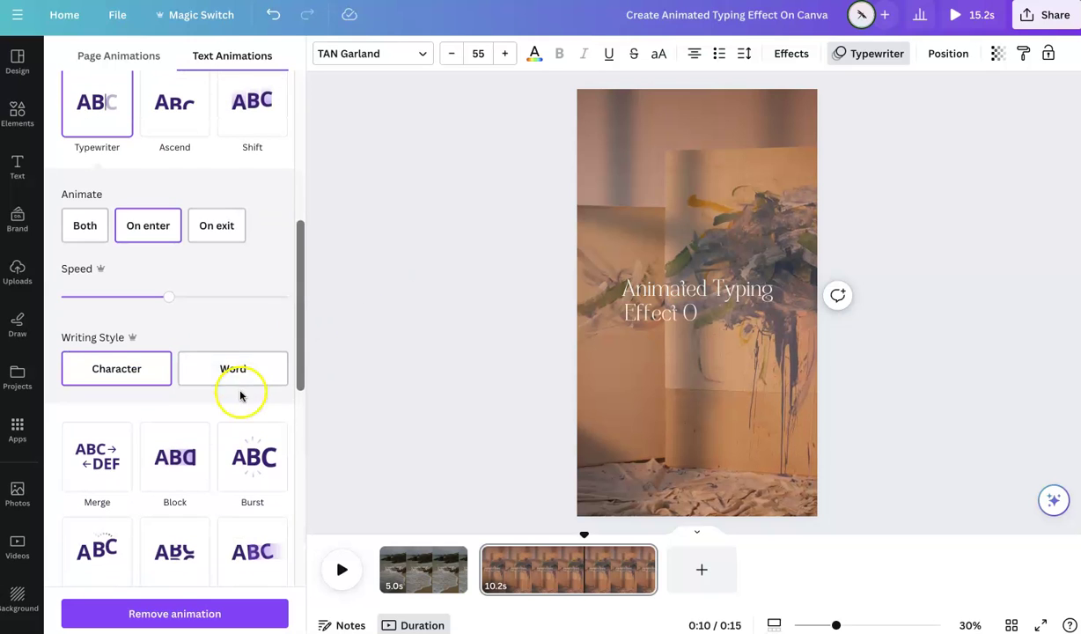
{"action": "left_click", "coordinate": [241, 386]}
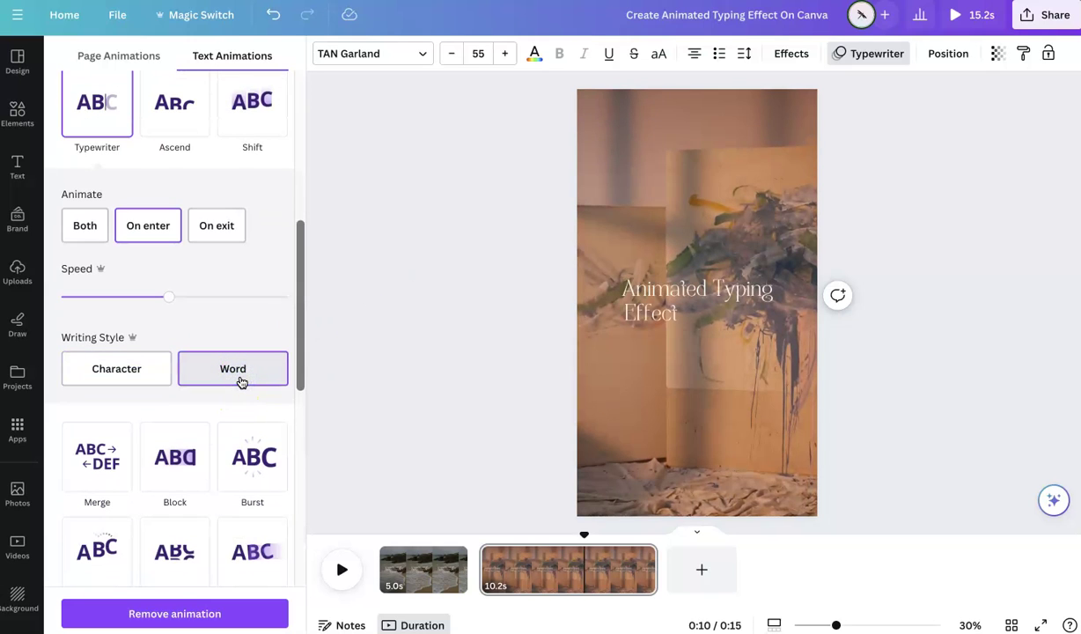
{"action": "left_click", "coordinate": [644, 319]}
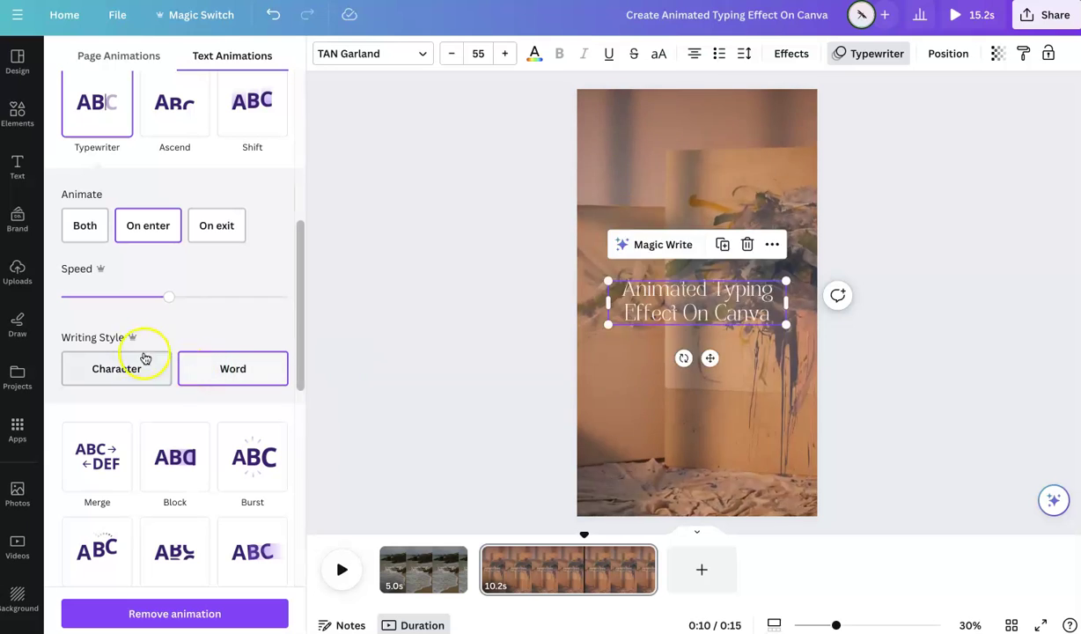
{"action": "left_click", "coordinate": [140, 356]}
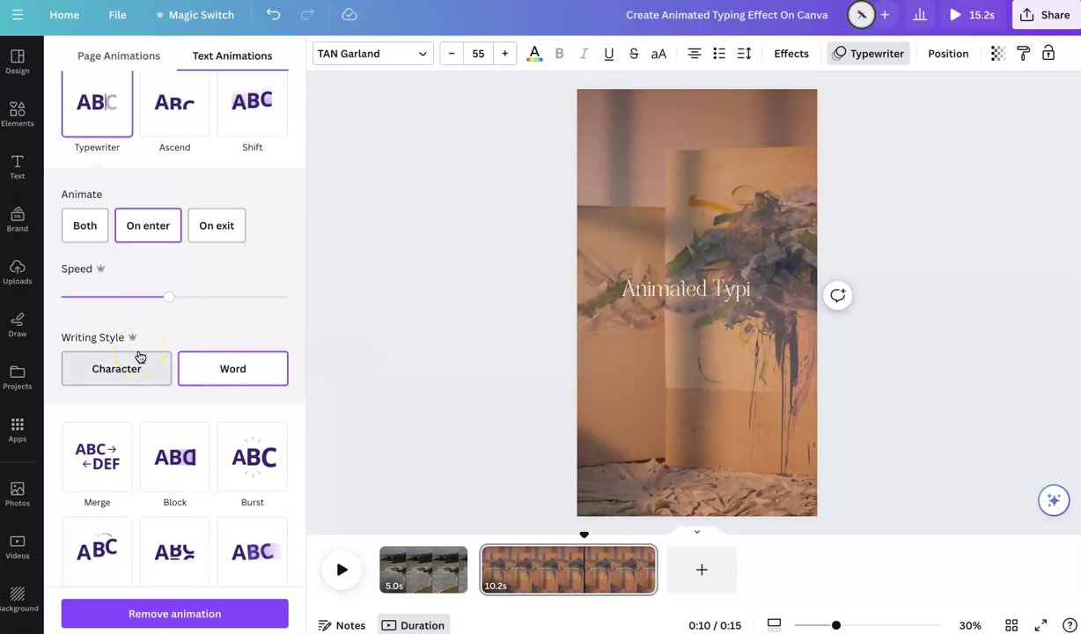
{"action": "left_click", "coordinate": [231, 381]}
{"action": "left_click", "coordinate": [245, 358]}
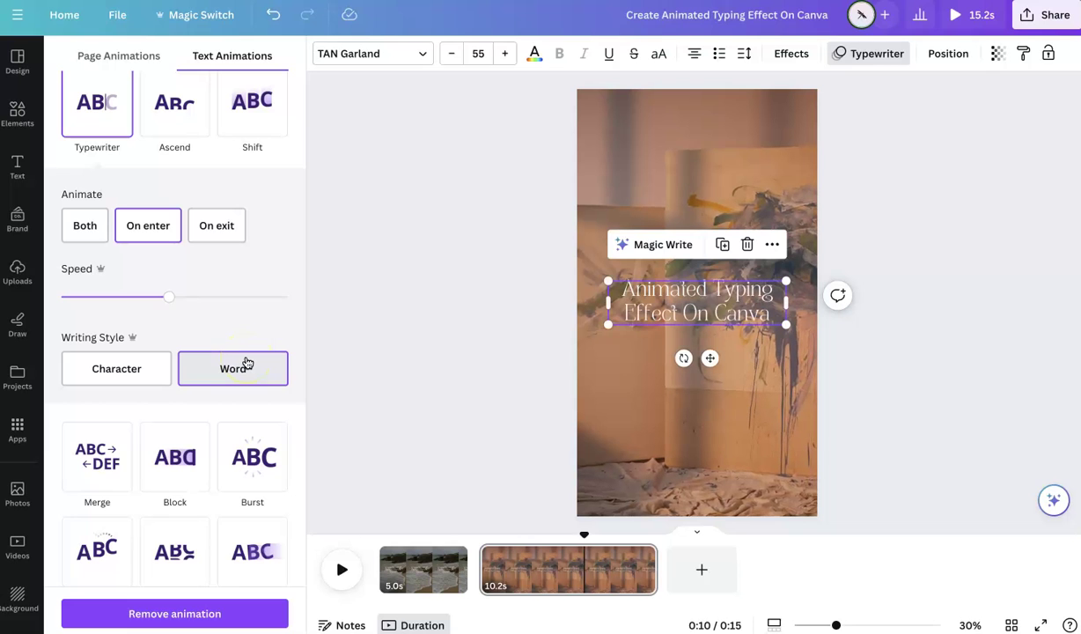
{"action": "left_click", "coordinate": [120, 362]}
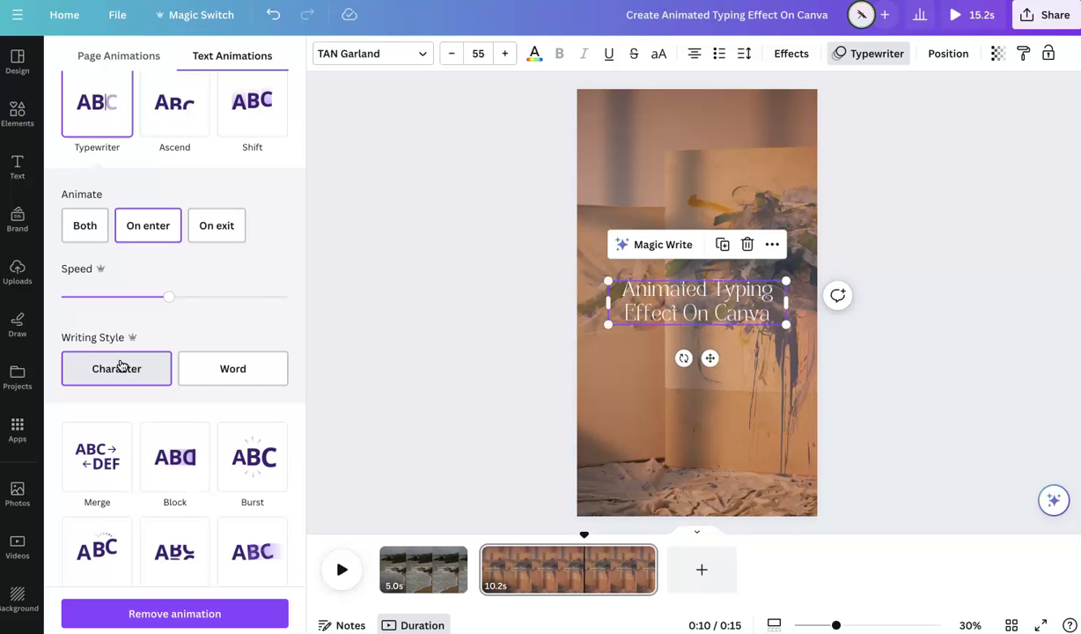
{"action": "left_click", "coordinate": [228, 367]}
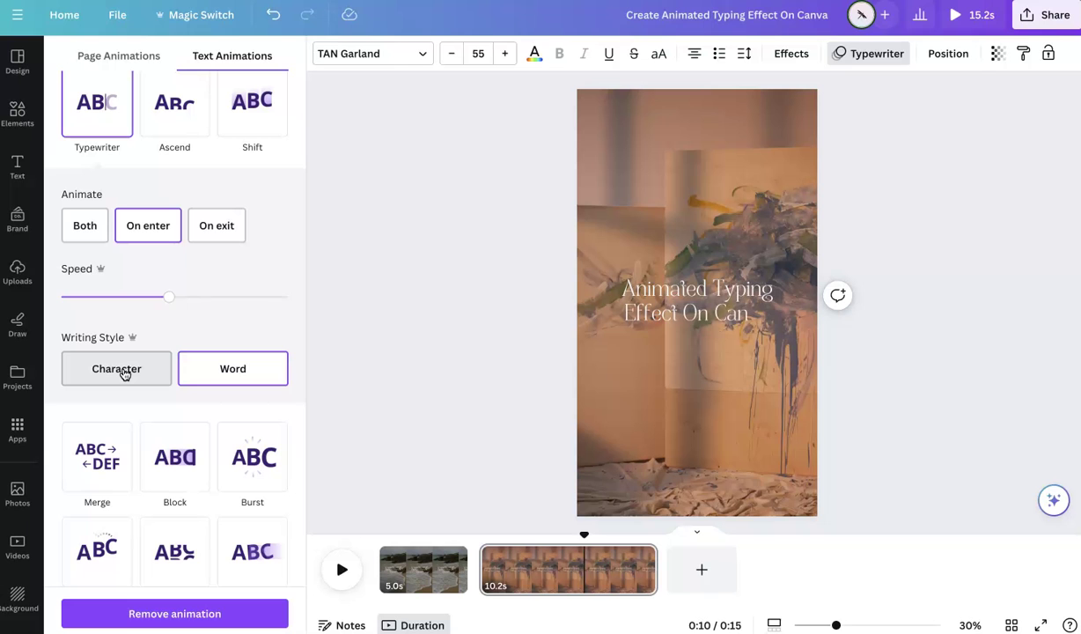
Step: Switch the Typewriter to Character writing style and push the Speed slider higher
{"action": "left_click", "coordinate": [124, 371]}
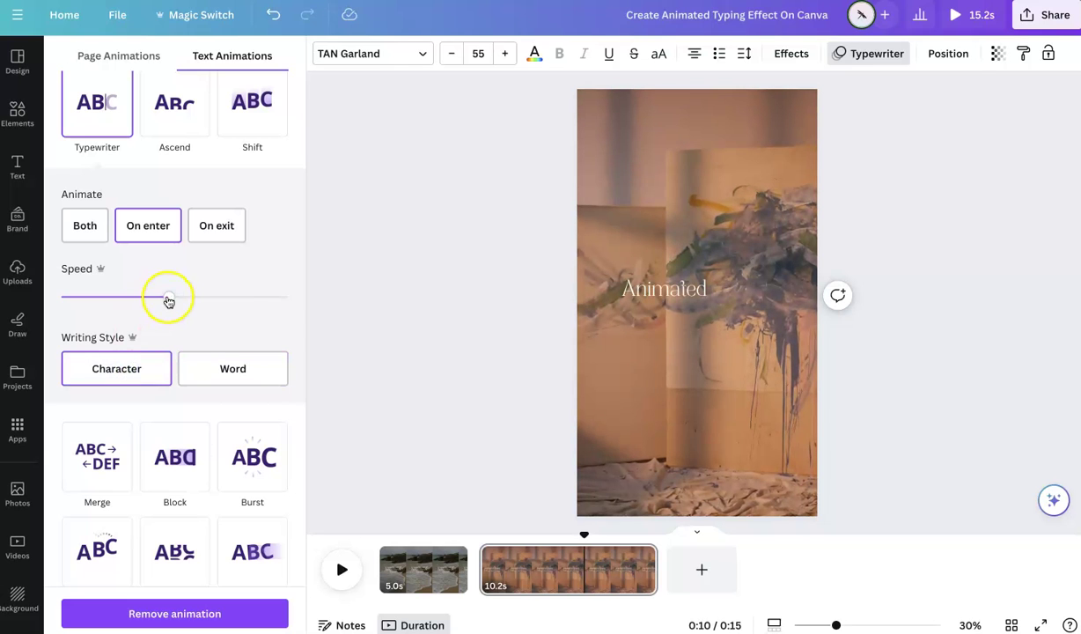
{"action": "left_click_drag", "start_coordinate": [168, 299], "coordinate": [92, 300]}
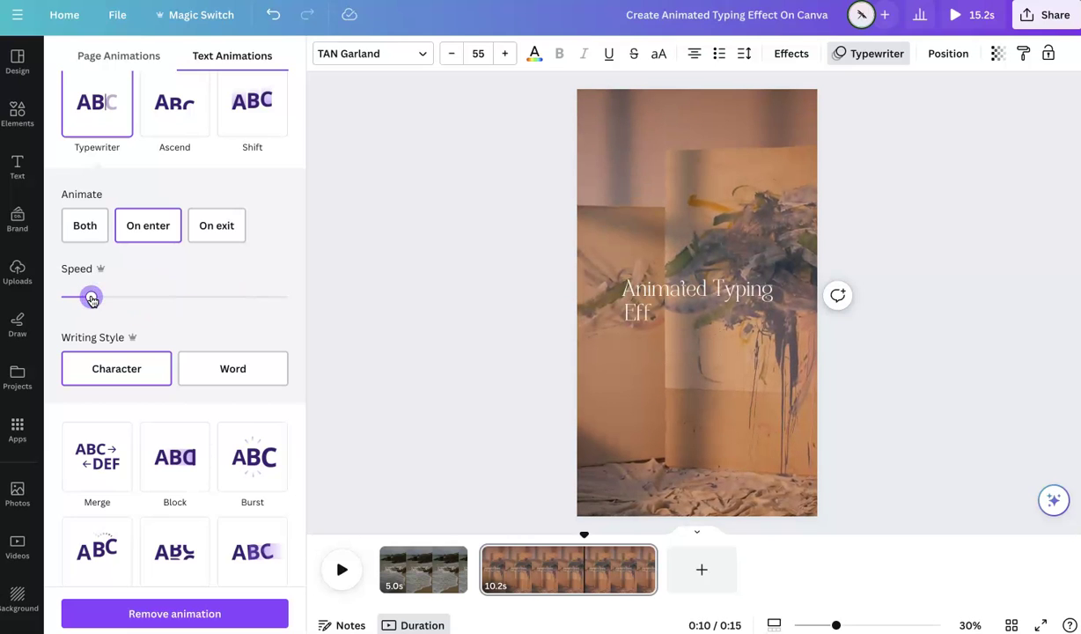
{"action": "left_click_drag", "start_coordinate": [92, 299], "coordinate": [198, 298]}
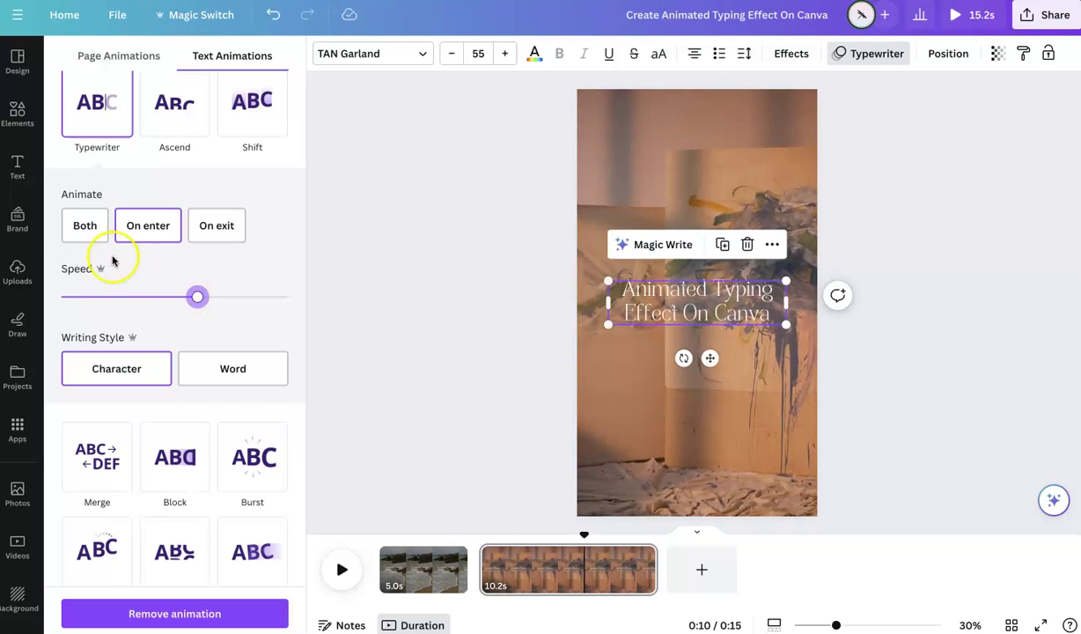
{"action": "scroll", "coordinate": [229, 289], "scroll_direction": "up", "scroll_amount": 2}
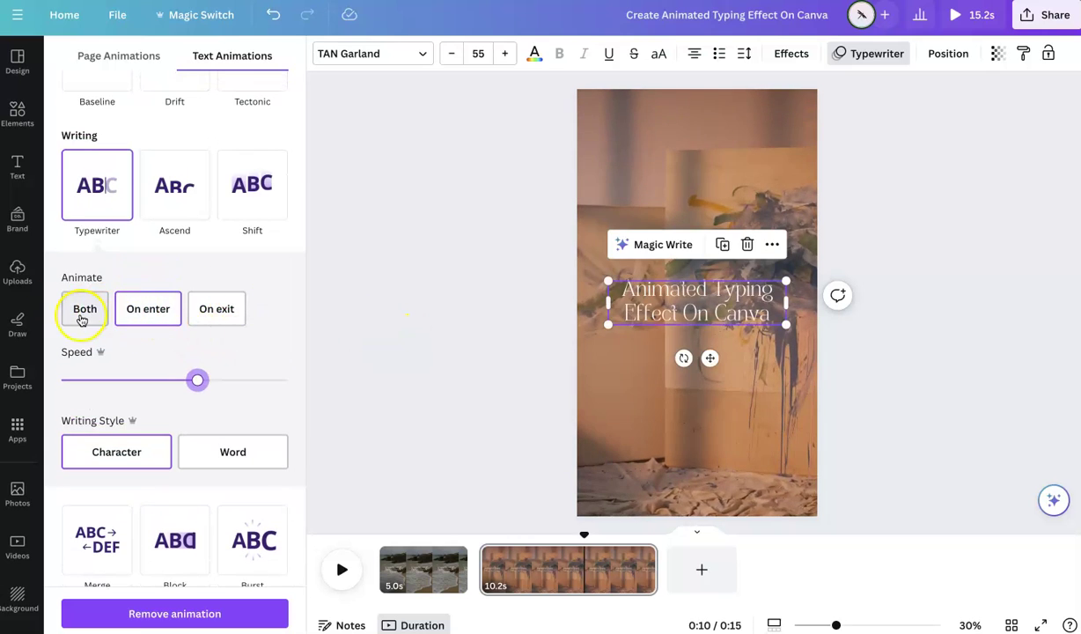
Step: Move the duplicated text below the heading and turn it into the byline
{"action": "left_click", "coordinate": [352, 304]}
{"action": "mouse_move", "coordinate": [579, 357]}
{"action": "left_mouse_down"}
{"action": "mouse_move", "coordinate": [599, 330]}
{"action": "mouse_move", "coordinate": [592, 369]}
{"action": "left_mouse_up"}
{"action": "type", "text": "by Marci"}
{"action": "left_click", "coordinate": [301, 305]}
{"action": "left_click", "coordinate": [502, 354]}
Step: Set the byline font to Brittany from the Handwriting category
{"action": "left_click", "coordinate": [157, 55]}
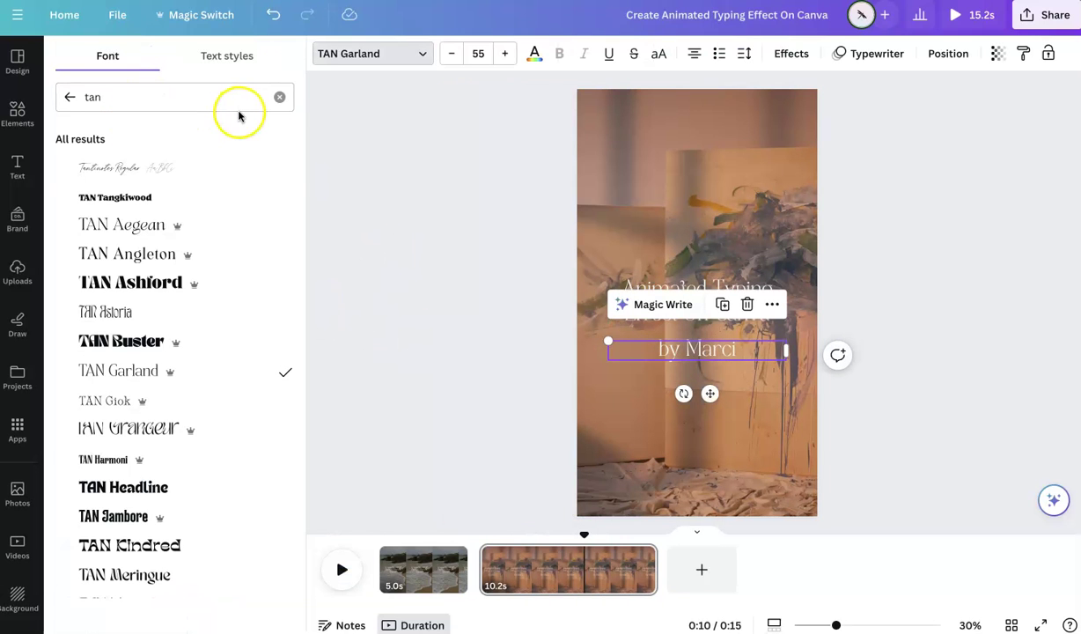
{"action": "left_click", "coordinate": [154, 167]}
{"action": "left_click", "coordinate": [278, 99]}
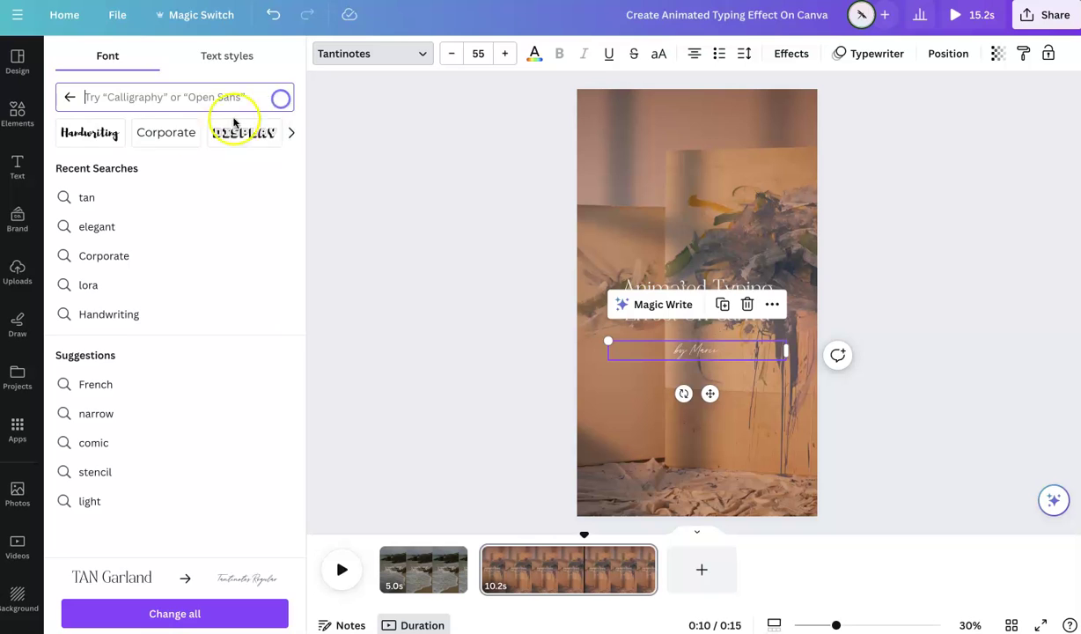
{"action": "left_click", "coordinate": [114, 135]}
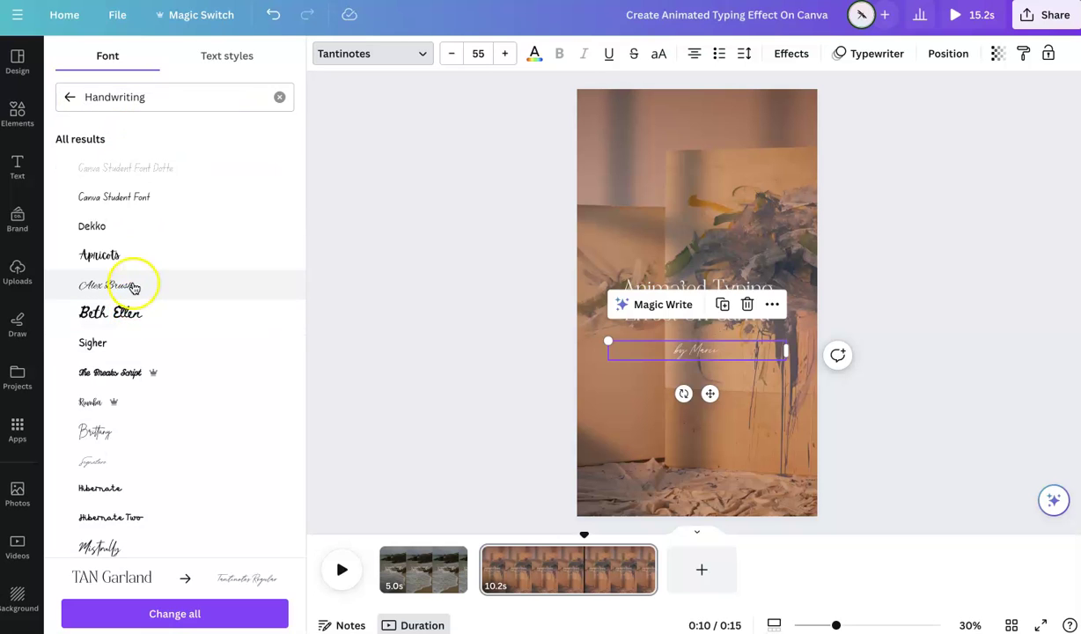
{"action": "left_click", "coordinate": [137, 430]}
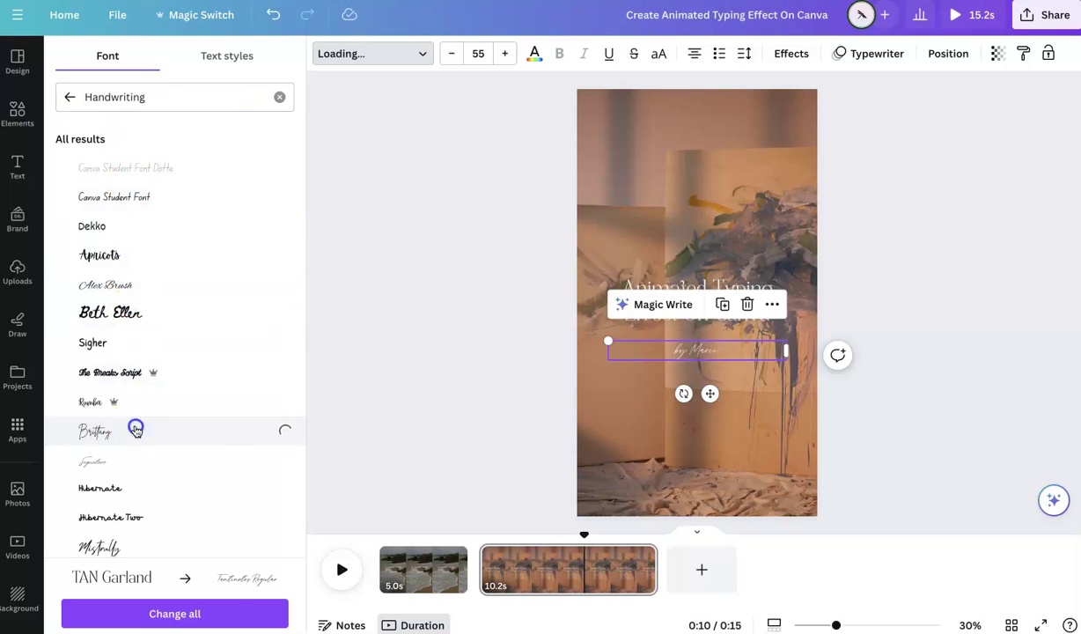
{"action": "left_click", "coordinate": [381, 382]}
Step: Shrink the byline to size 49.5 and nudge it just below the title
{"action": "left_click", "coordinate": [489, 354]}
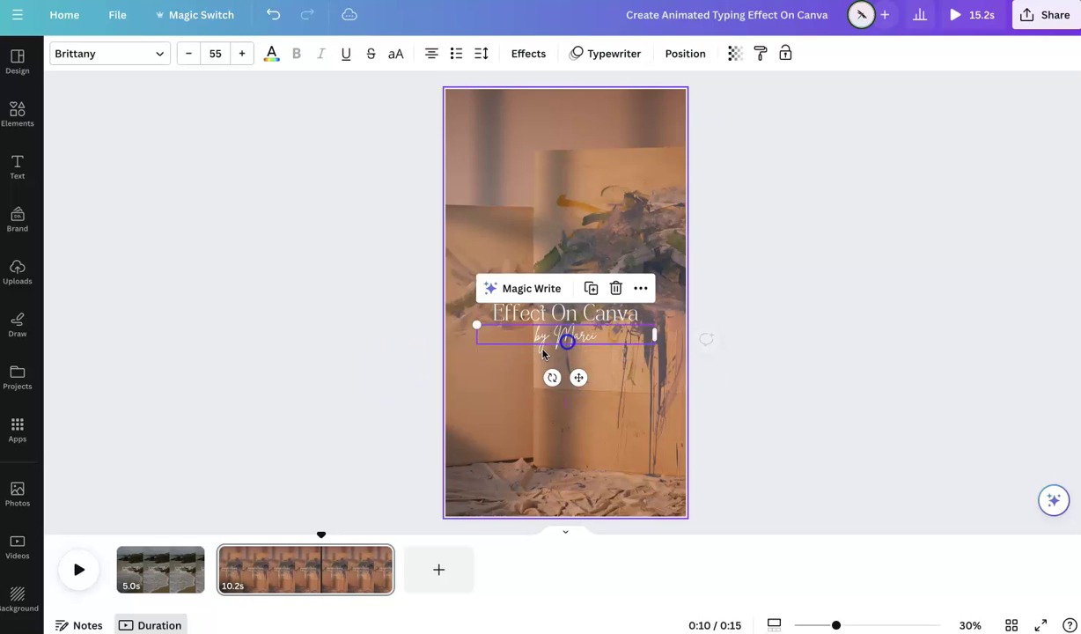
{"action": "left_click_drag", "start_coordinate": [475, 342], "coordinate": [495, 337]}
{"action": "mouse_move", "coordinate": [591, 331]}
{"action": "left_mouse_down"}
{"action": "mouse_move", "coordinate": [574, 340]}
{"action": "mouse_move", "coordinate": [582, 345]}
{"action": "left_mouse_up"}
{"action": "left_click", "coordinate": [546, 50]}
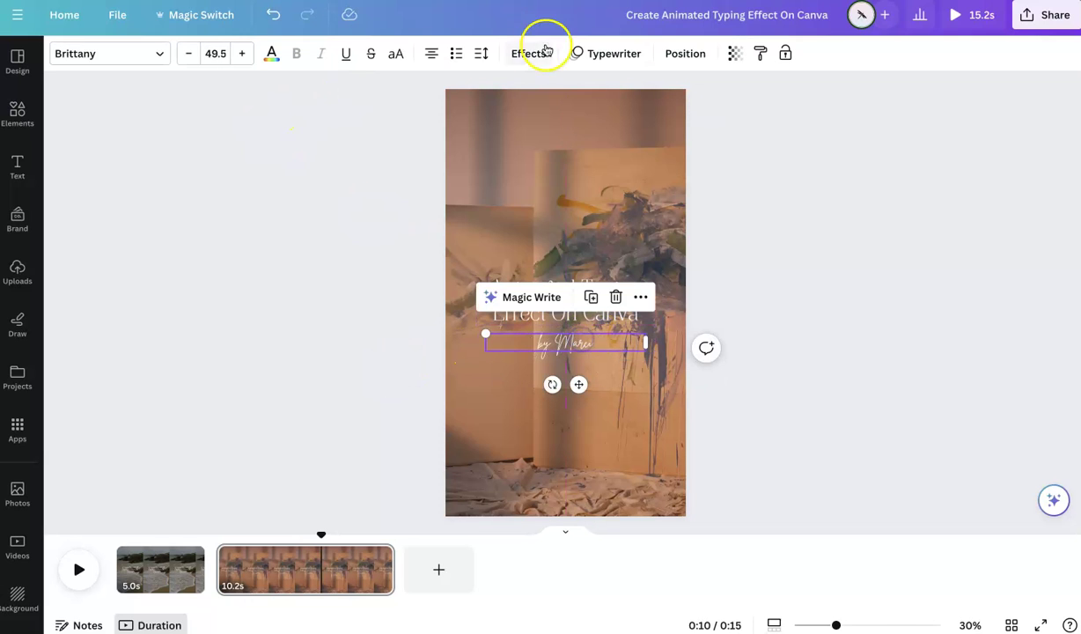
Step: Slow the byline's Typewriter animation to the minimum speed
{"action": "left_click", "coordinate": [603, 52]}
{"action": "scroll", "coordinate": [207, 419], "scroll_direction": "down", "scroll_amount": 3}
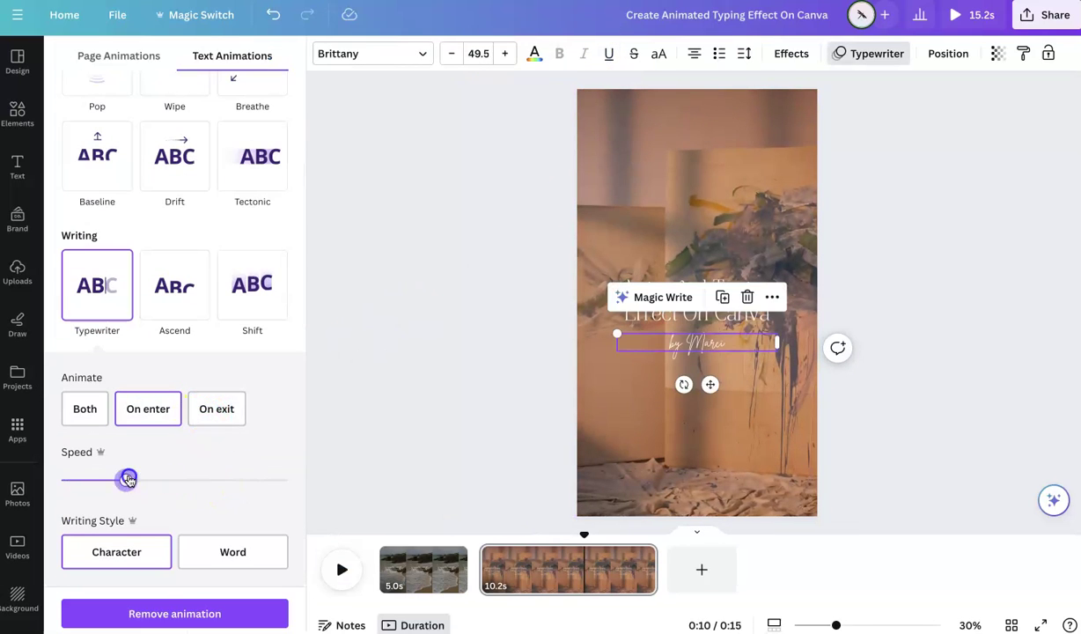
{"action": "left_click_drag", "start_coordinate": [122, 480], "coordinate": [62, 484]}
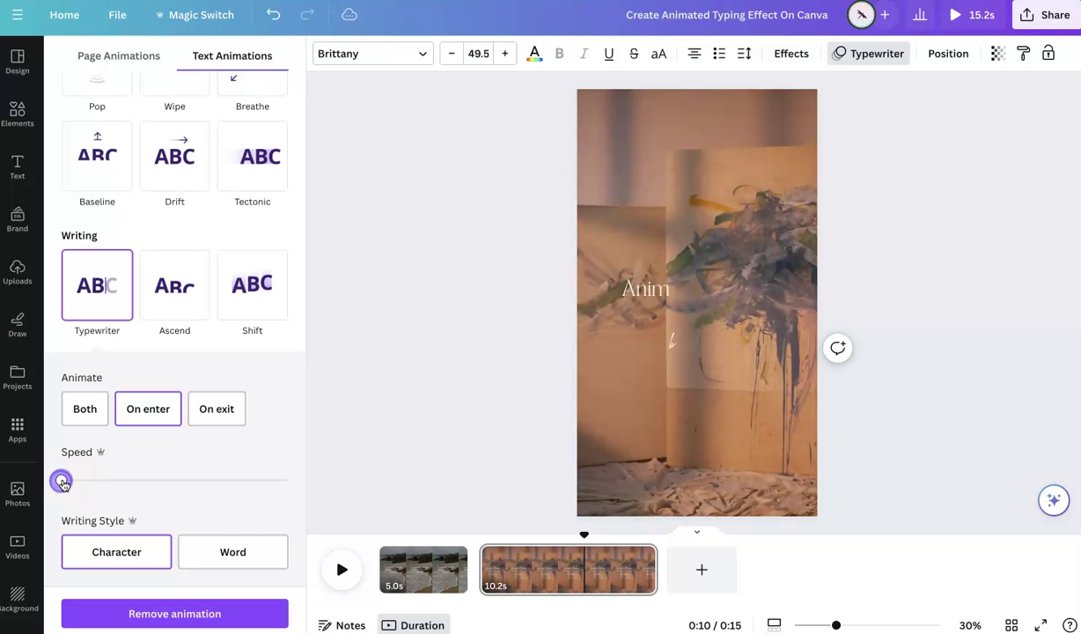
{"action": "left_click", "coordinate": [116, 54]}
{"action": "scroll", "coordinate": [173, 392], "scroll_direction": "down", "scroll_amount": 3}
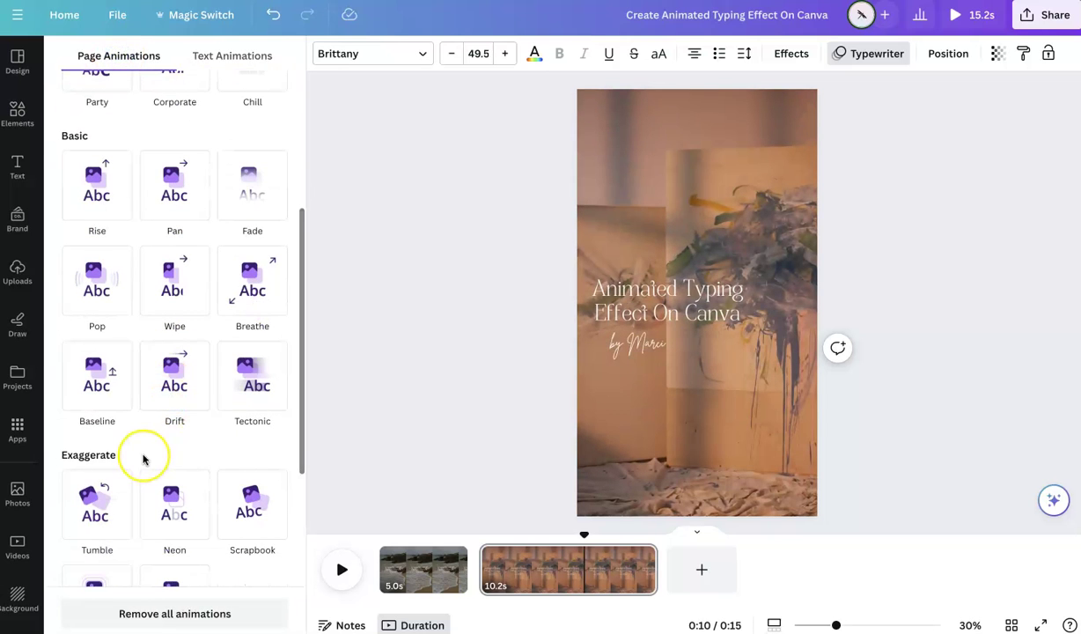
{"action": "scroll", "coordinate": [143, 459], "scroll_direction": "up", "scroll_amount": 2}
{"action": "scroll", "coordinate": [143, 459], "scroll_direction": "up", "scroll_amount": 2}
{"action": "scroll", "coordinate": [142, 459], "scroll_direction": "down", "scroll_amount": 5}
{"action": "scroll", "coordinate": [173, 282], "scroll_direction": "up", "scroll_amount": 5}
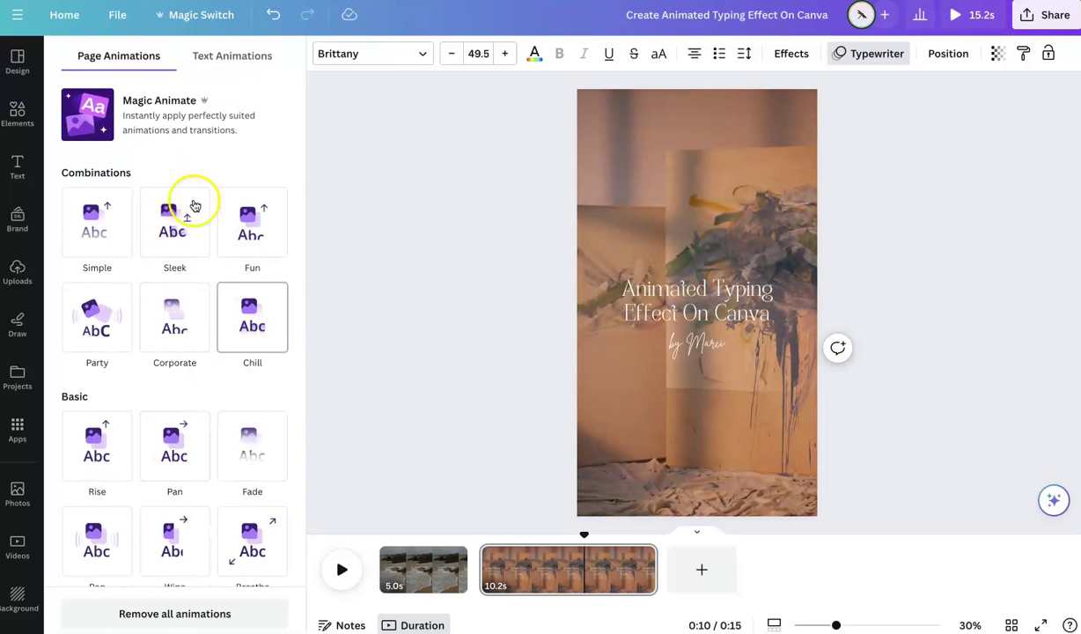
{"action": "left_click", "coordinate": [219, 53]}
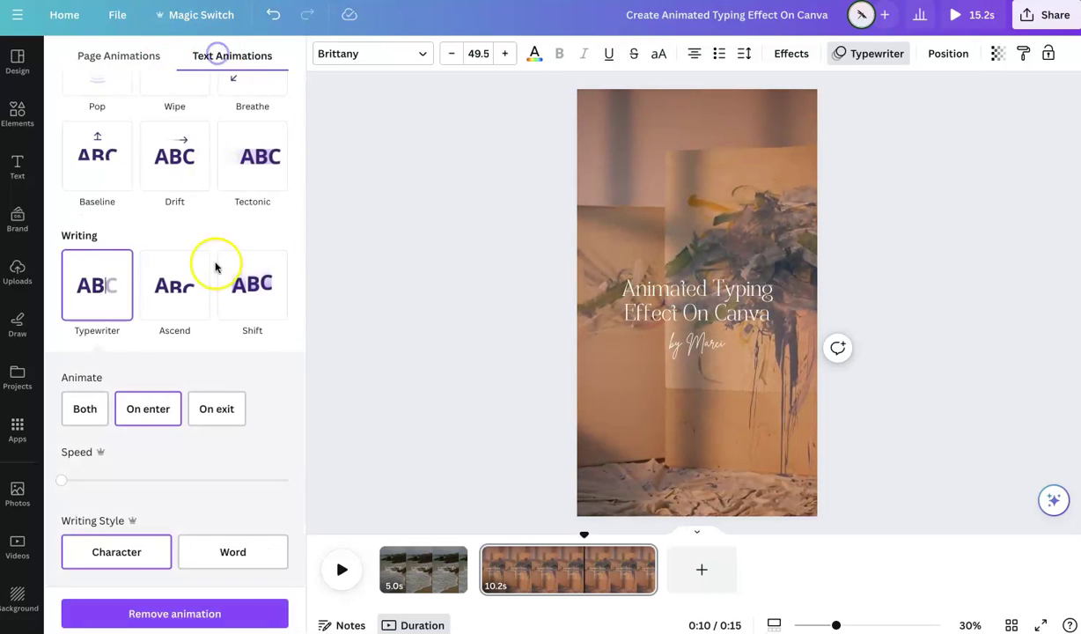
{"action": "left_click", "coordinate": [440, 327]}
{"action": "left_click", "coordinate": [416, 344]}
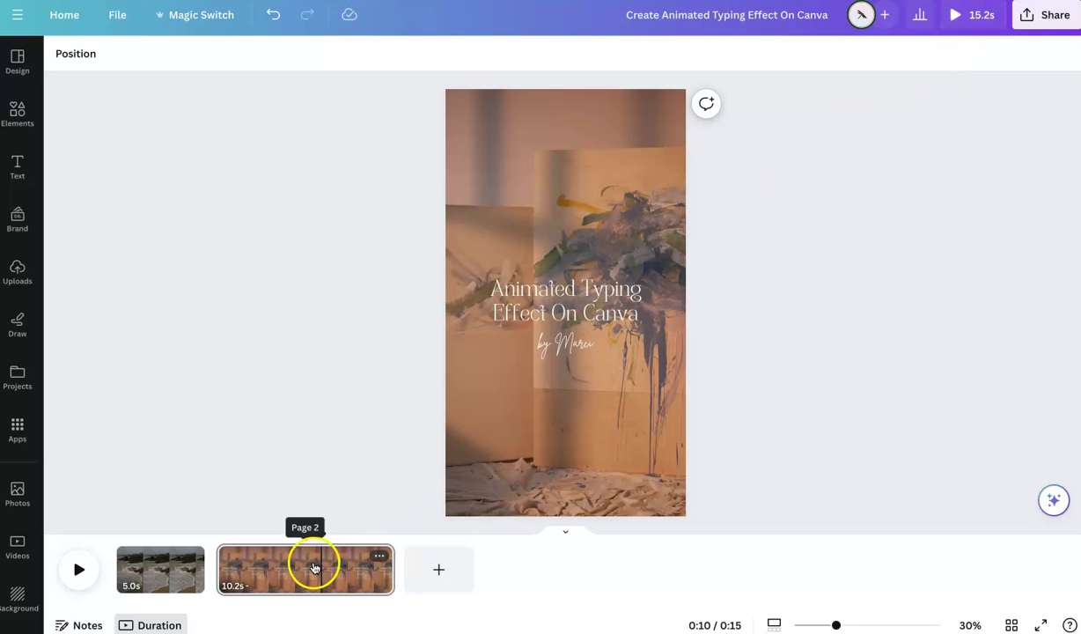
Step: Move the 10.2s painting page ahead of the 5.0s page and preview the video
{"action": "left_click_drag", "start_coordinate": [314, 568], "coordinate": [240, 565]}
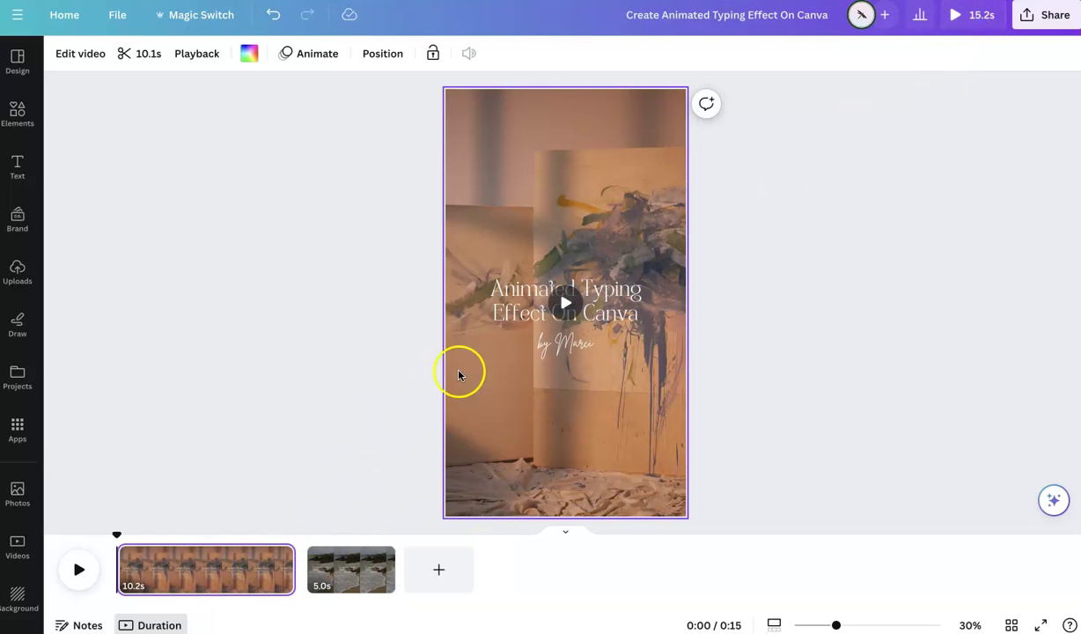
{"action": "left_click", "coordinate": [951, 17]}
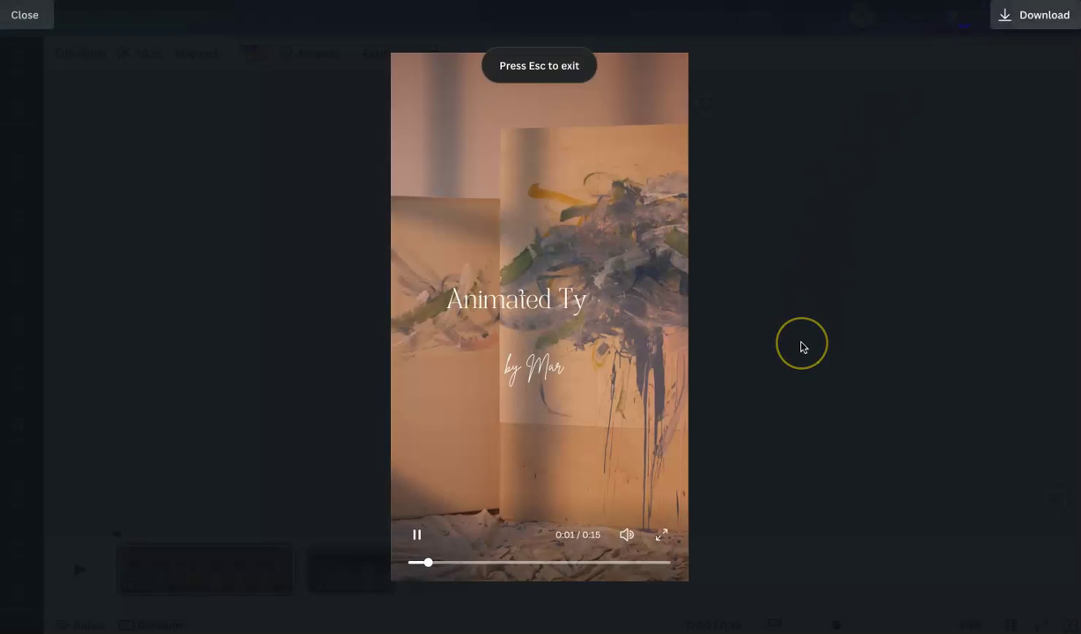
{"action": "key", "text": "Escape"}
{"action": "left_click", "coordinate": [560, 348]}
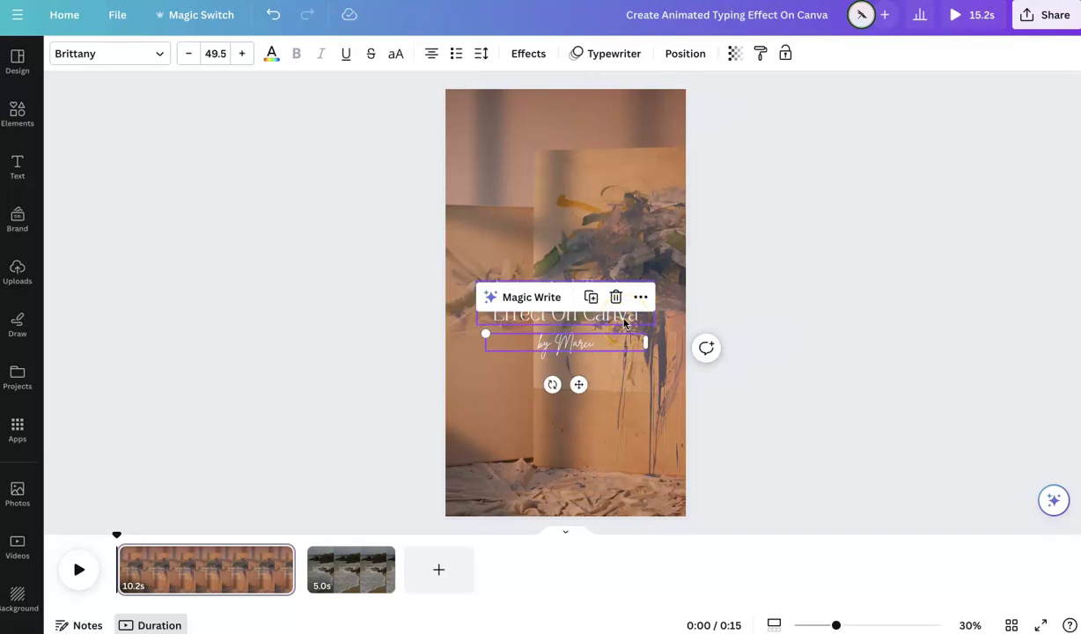
Step: Duplicate page 1, change the subtitle to 'creating an animated script font', and delete the title
{"action": "left_click", "coordinate": [280, 557]}
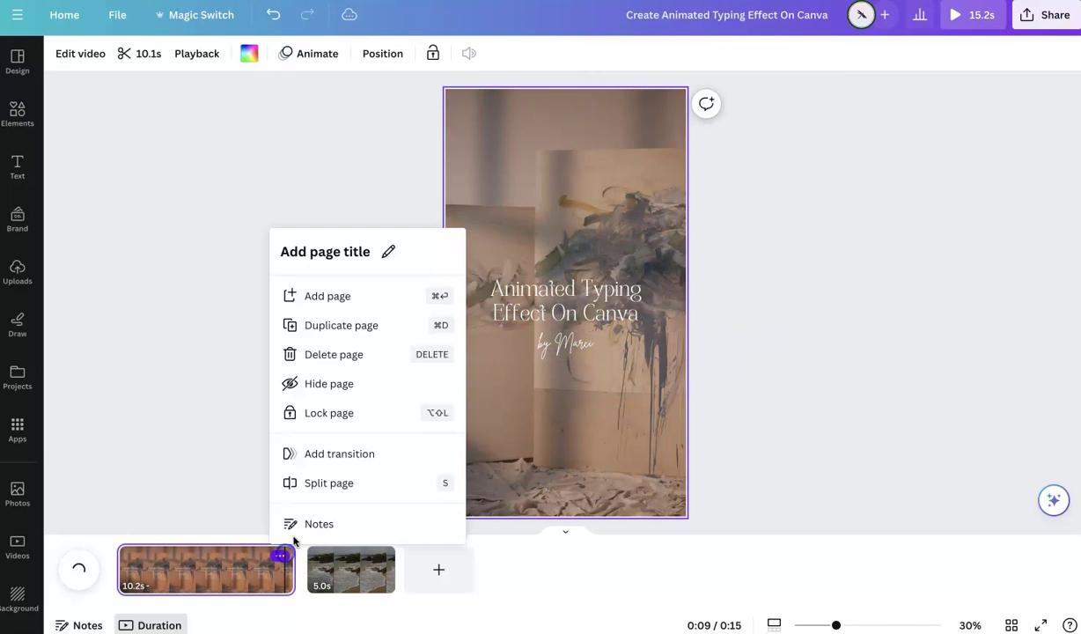
{"action": "left_click", "coordinate": [344, 329]}
{"action": "left_click", "coordinate": [561, 341]}
{"action": "double_click", "coordinate": [561, 341]}
{"action": "type", "text": "y"}
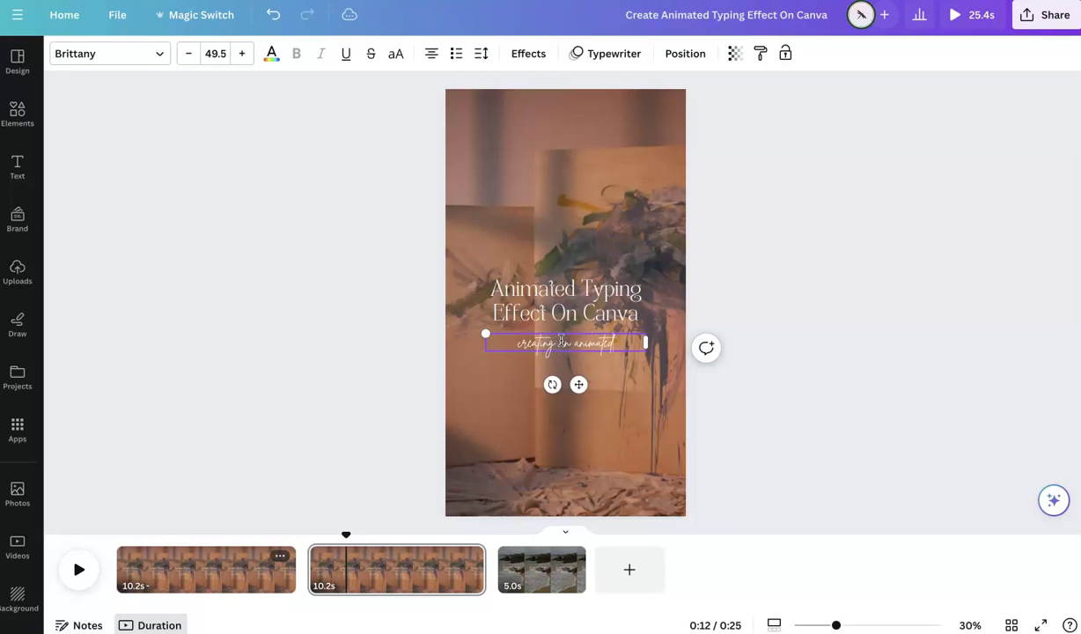
{"action": "type", "text": "reating an animated script font"}
{"action": "left_click", "coordinate": [607, 304]}
{"action": "key", "text": "Delete"}
Step: Set the sentence to Mistrully at size 75, centred on the page
{"action": "left_click", "coordinate": [564, 344]}
{"action": "left_click", "coordinate": [216, 54]}
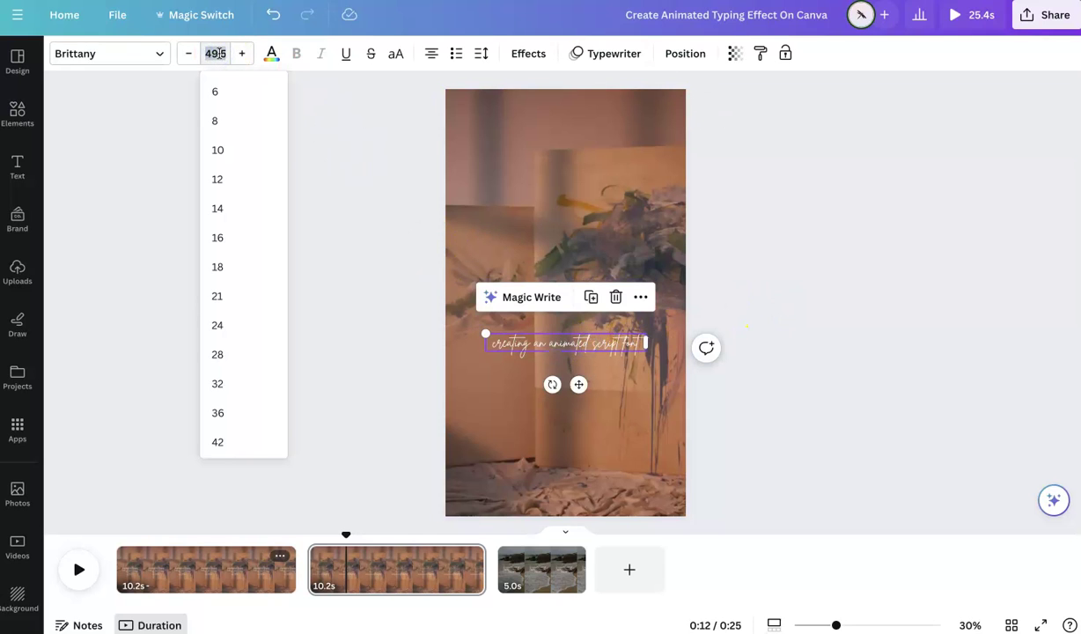
{"action": "type", "text": "75"}
{"action": "key", "text": "Return"}
{"action": "left_click", "coordinate": [379, 248]}
{"action": "left_click", "coordinate": [534, 321]}
{"action": "left_click_drag", "start_coordinate": [533, 321], "coordinate": [537, 291]}
{"action": "left_click", "coordinate": [157, 56]}
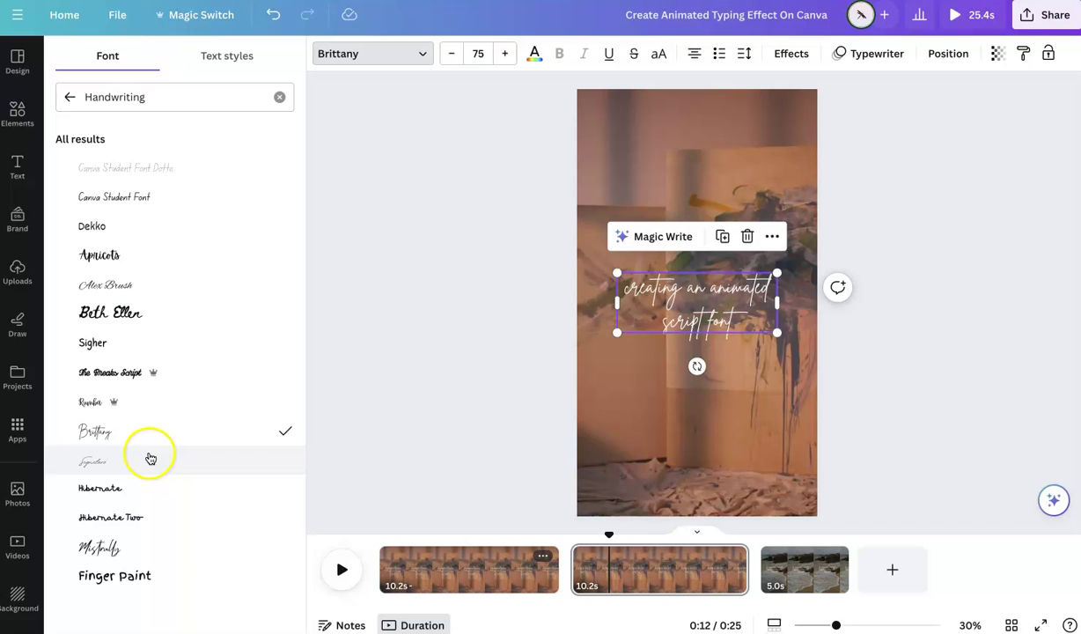
{"action": "left_click", "coordinate": [146, 550]}
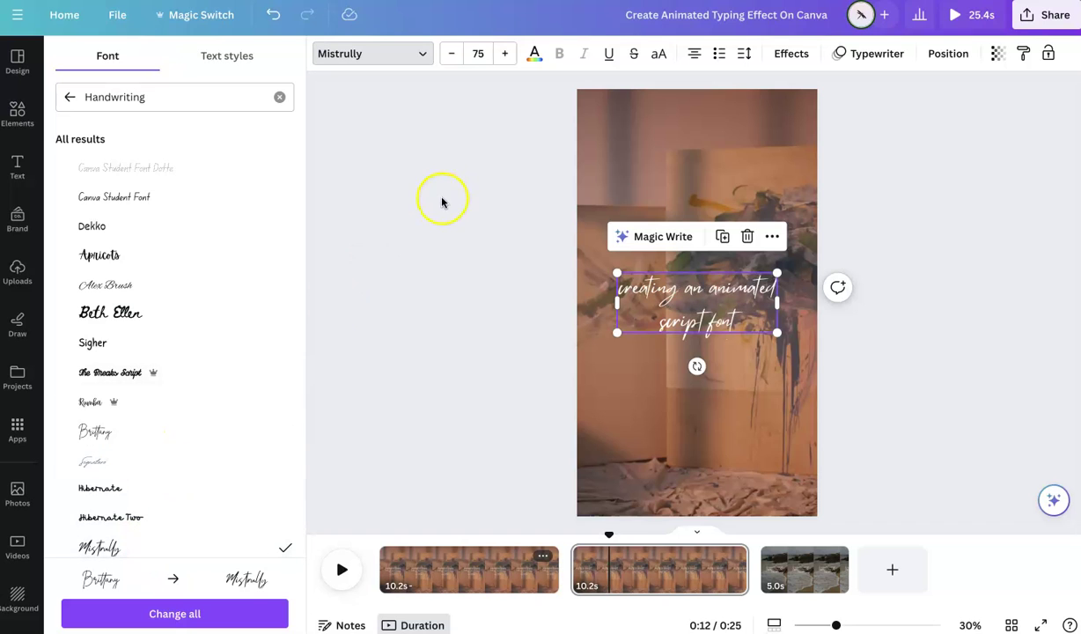
{"action": "left_click", "coordinate": [797, 52]}
Step: Set the sentence's Typewriter to slowest speed, On enter, typing by Character after trying Word
{"action": "left_click", "coordinate": [848, 53]}
{"action": "scroll", "coordinate": [154, 354], "scroll_direction": "down", "scroll_amount": 1}
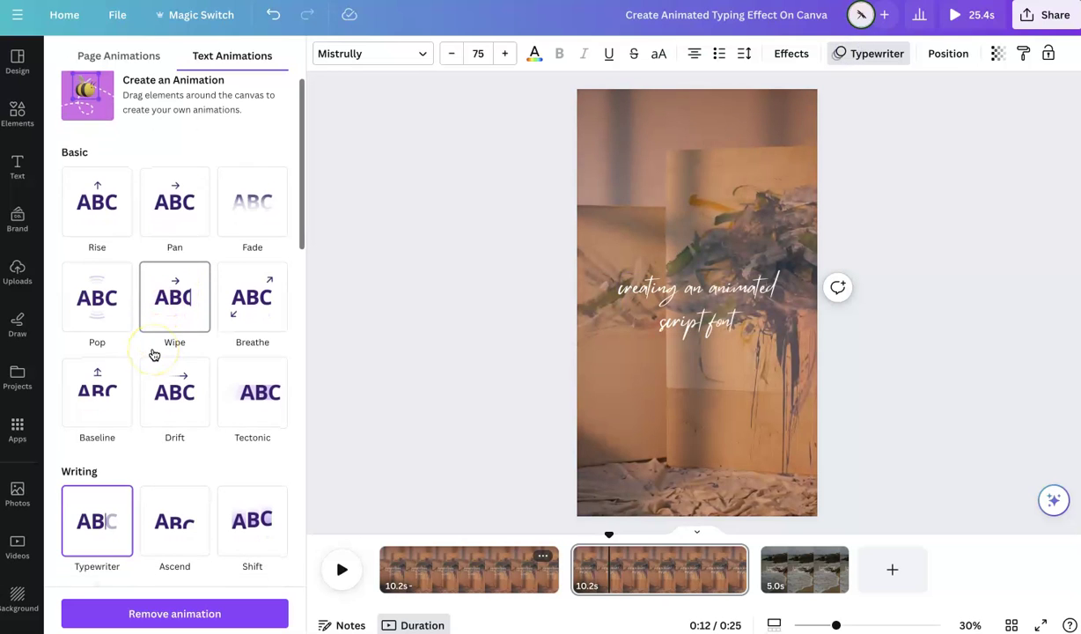
{"action": "scroll", "coordinate": [127, 403], "scroll_direction": "down", "scroll_amount": 3}
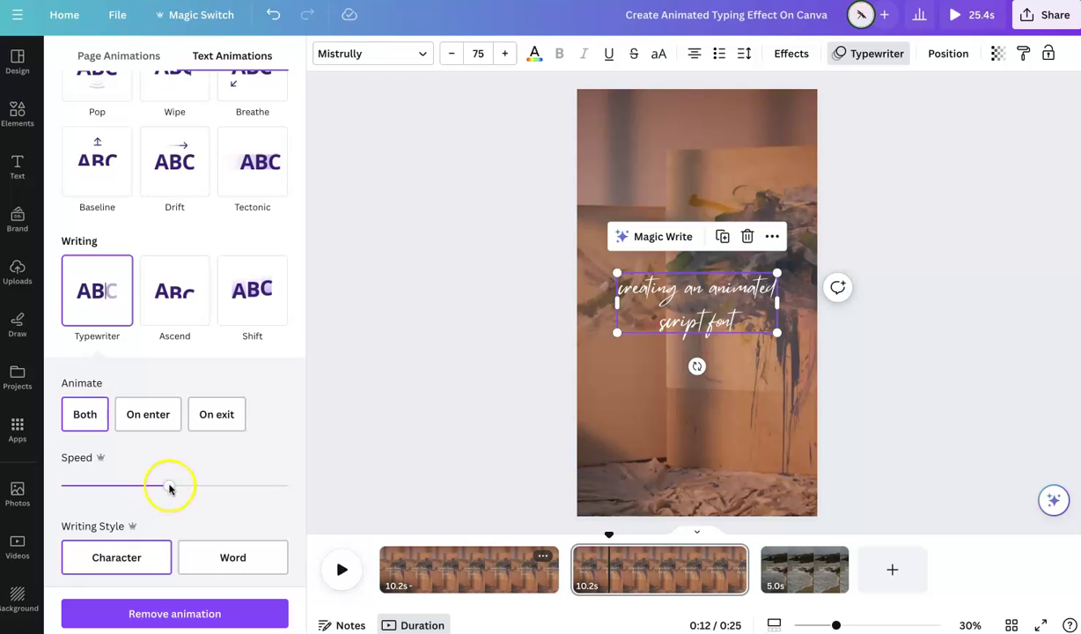
{"action": "left_click_drag", "start_coordinate": [170, 489], "coordinate": [55, 490]}
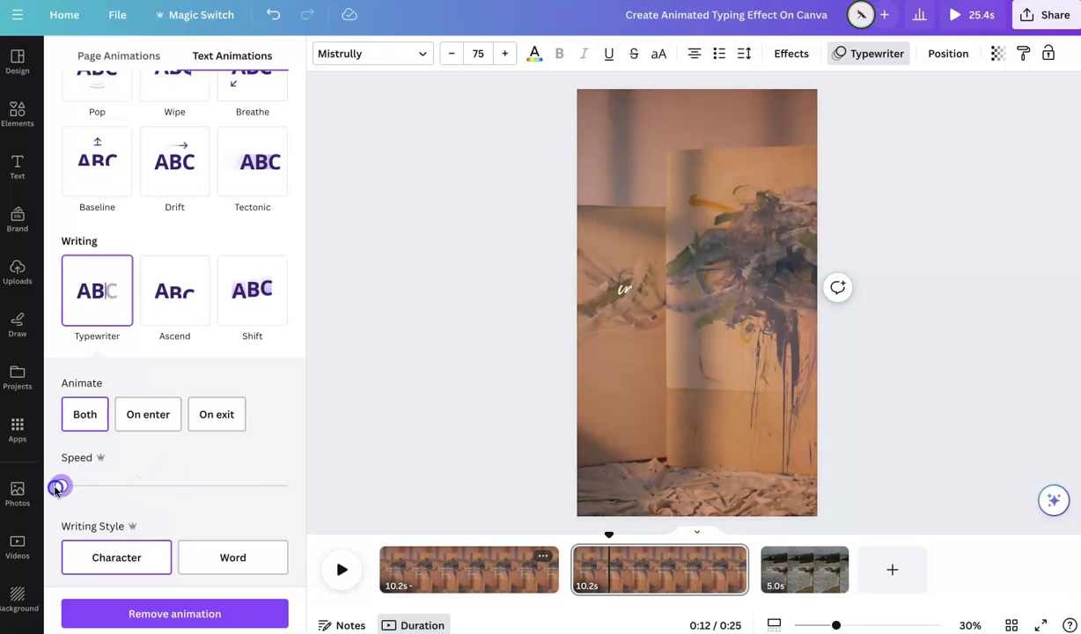
{"action": "left_click", "coordinate": [130, 416]}
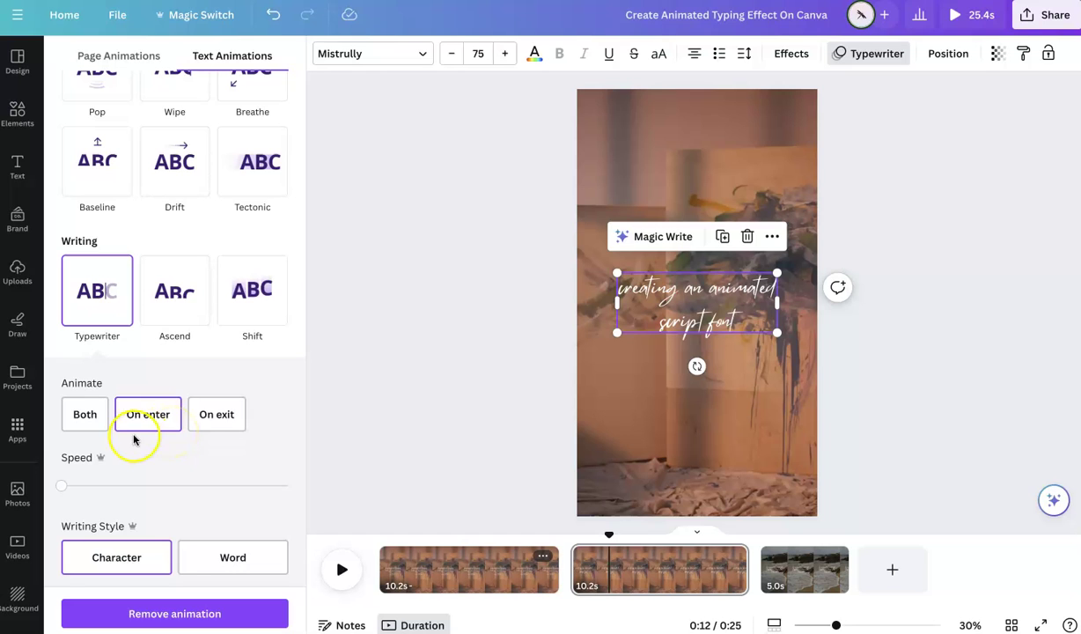
{"action": "left_click", "coordinate": [160, 417]}
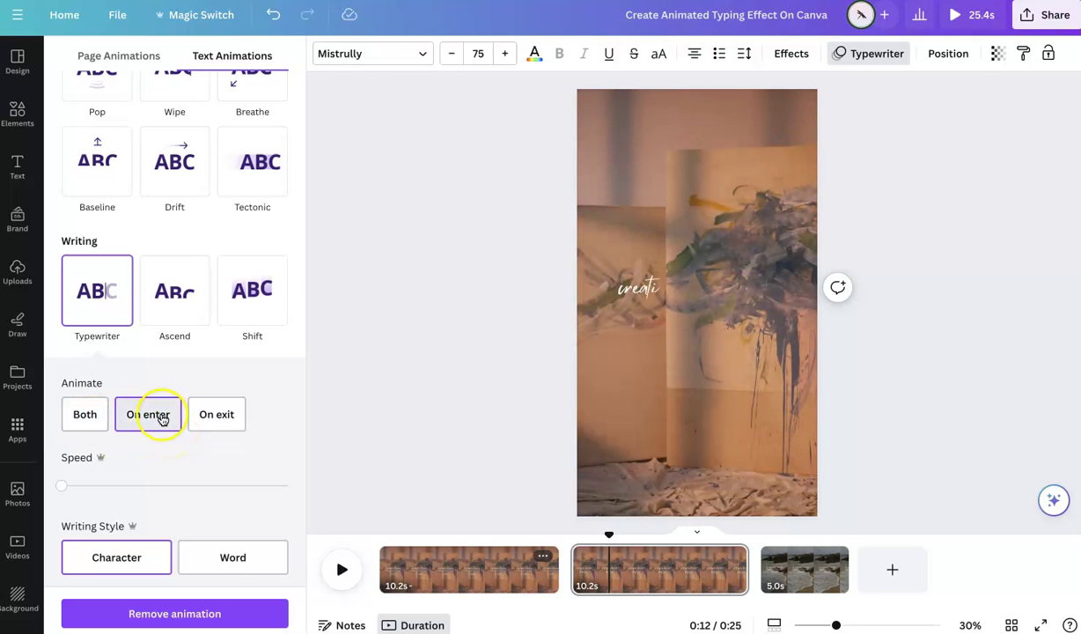
{"action": "left_click", "coordinate": [234, 560]}
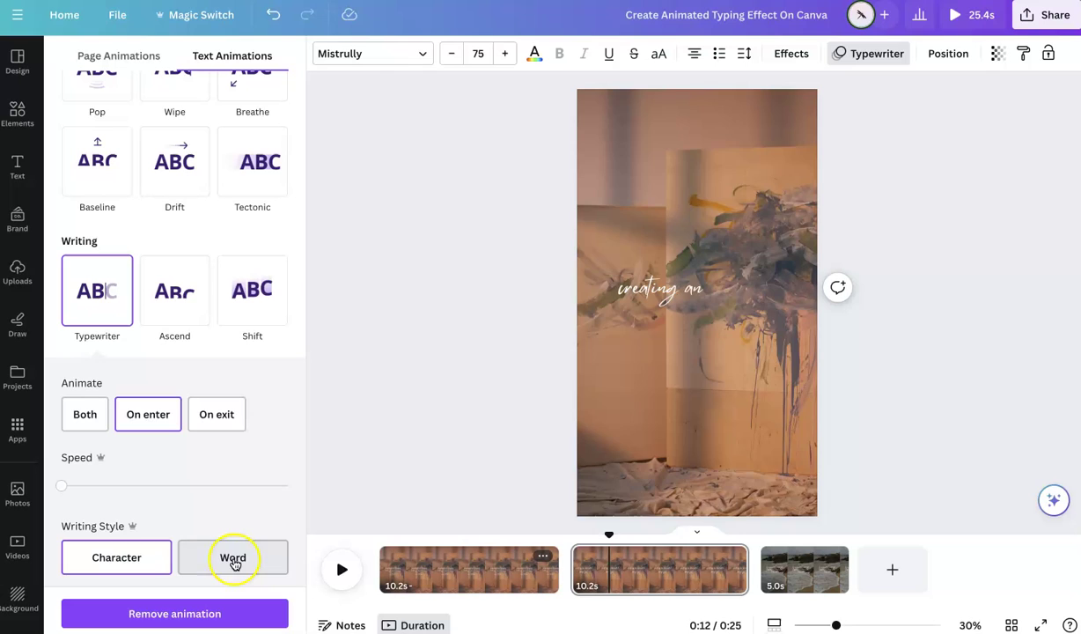
{"action": "left_click", "coordinate": [140, 558]}
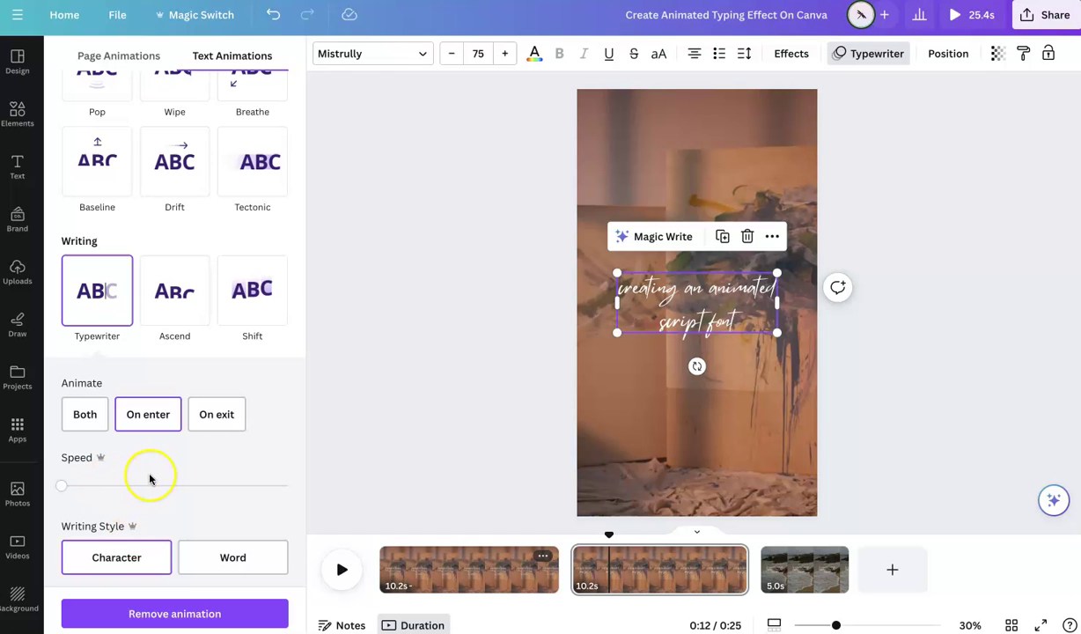
{"action": "scroll", "coordinate": [150, 478], "scroll_direction": "down", "scroll_amount": 2}
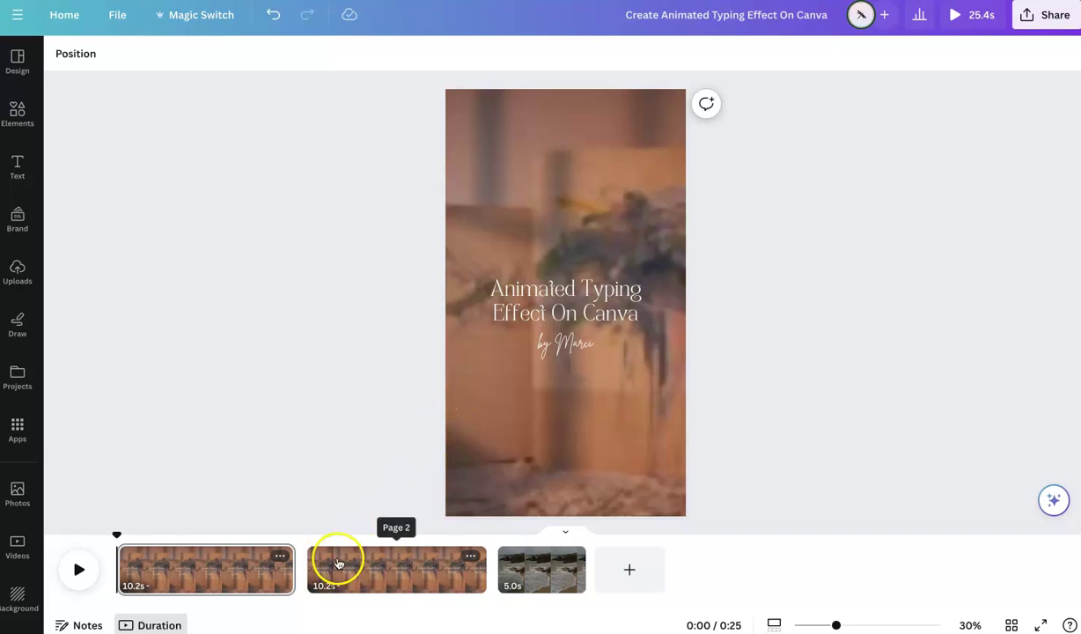
{"action": "left_click_drag", "start_coordinate": [338, 565], "coordinate": [236, 568]}
{"action": "left_click_drag", "start_coordinate": [319, 573], "coordinate": [350, 575]}
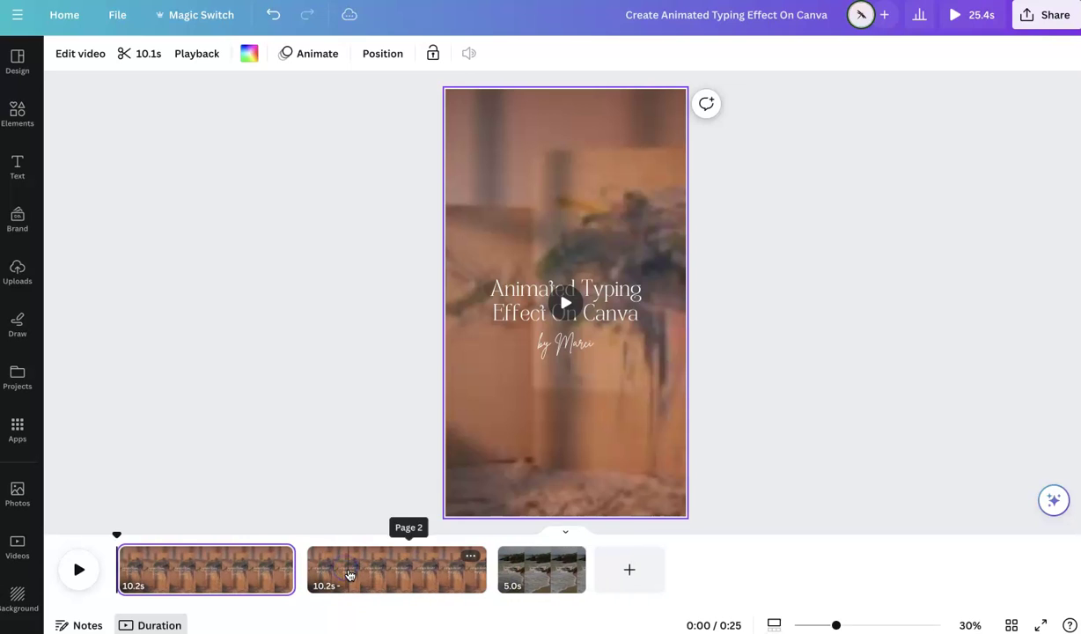
{"action": "left_click", "coordinate": [577, 344]}
{"action": "left_click", "coordinate": [582, 55]}
{"action": "scroll", "coordinate": [140, 512], "scroll_direction": "down", "scroll_amount": 3}
{"action": "left_click", "coordinate": [418, 433]}
{"action": "left_click", "coordinate": [968, 15]}
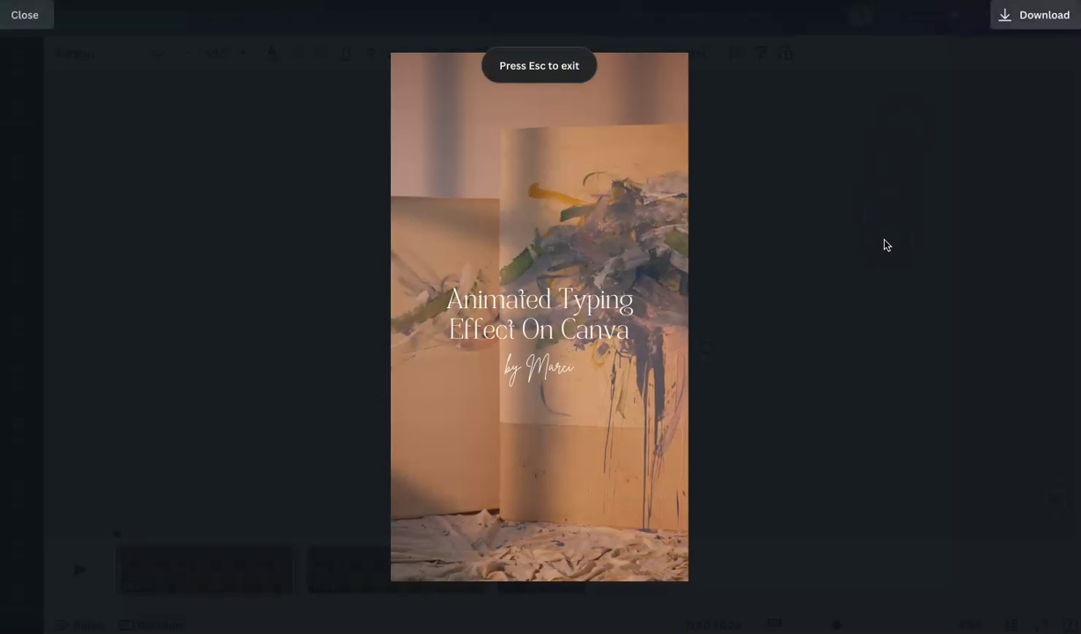
{"action": "left_click", "coordinate": [885, 245]}
{"action": "left_click", "coordinate": [885, 244]}
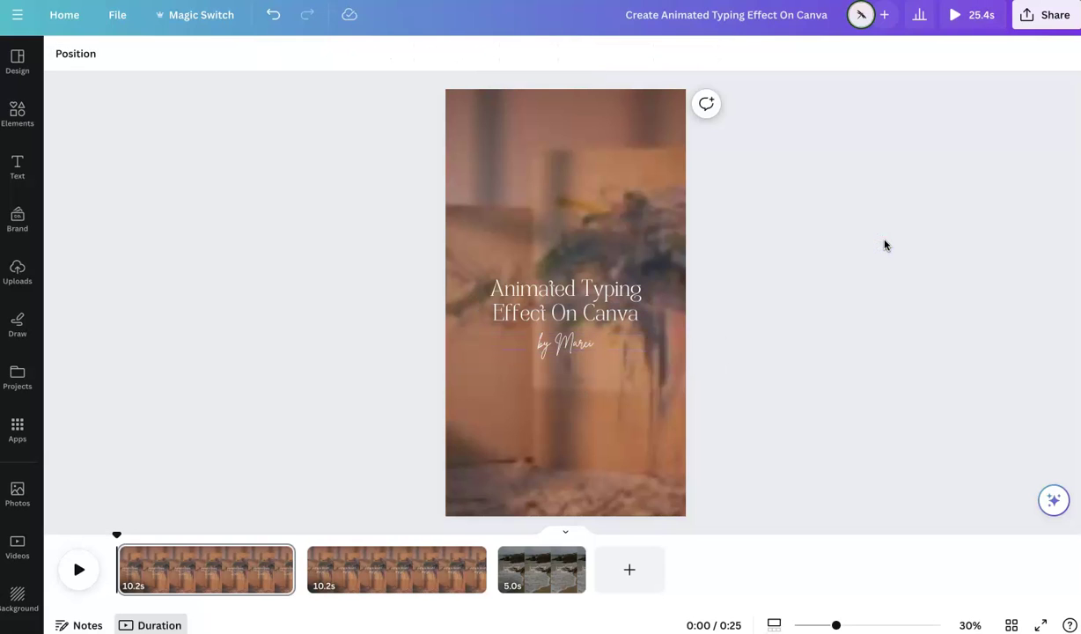
{"action": "left_click", "coordinate": [955, 16]}
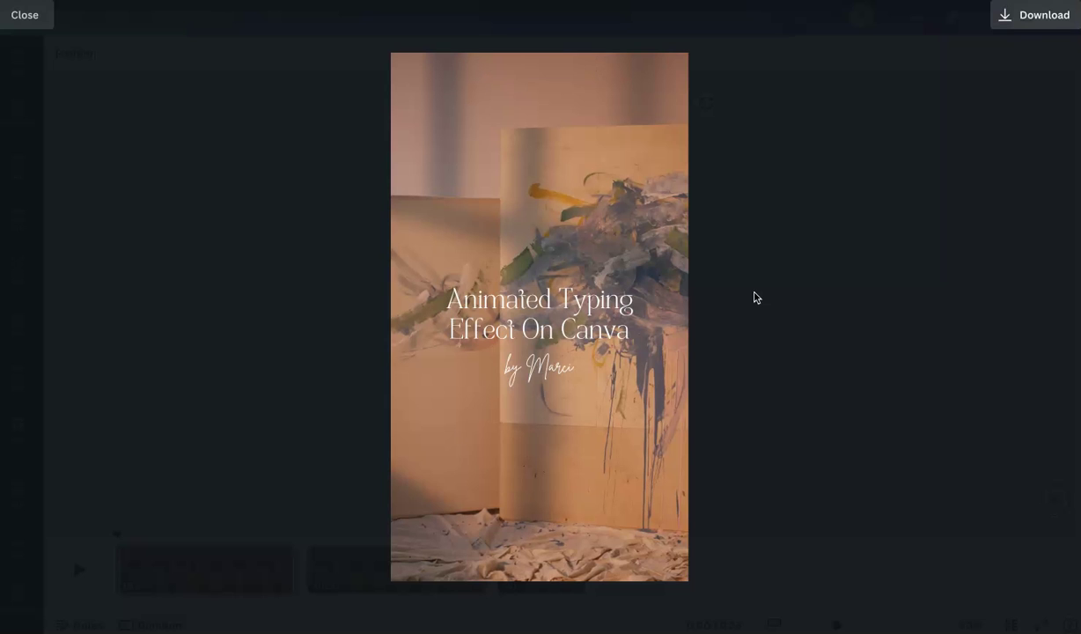
{"action": "left_click", "coordinate": [755, 297]}
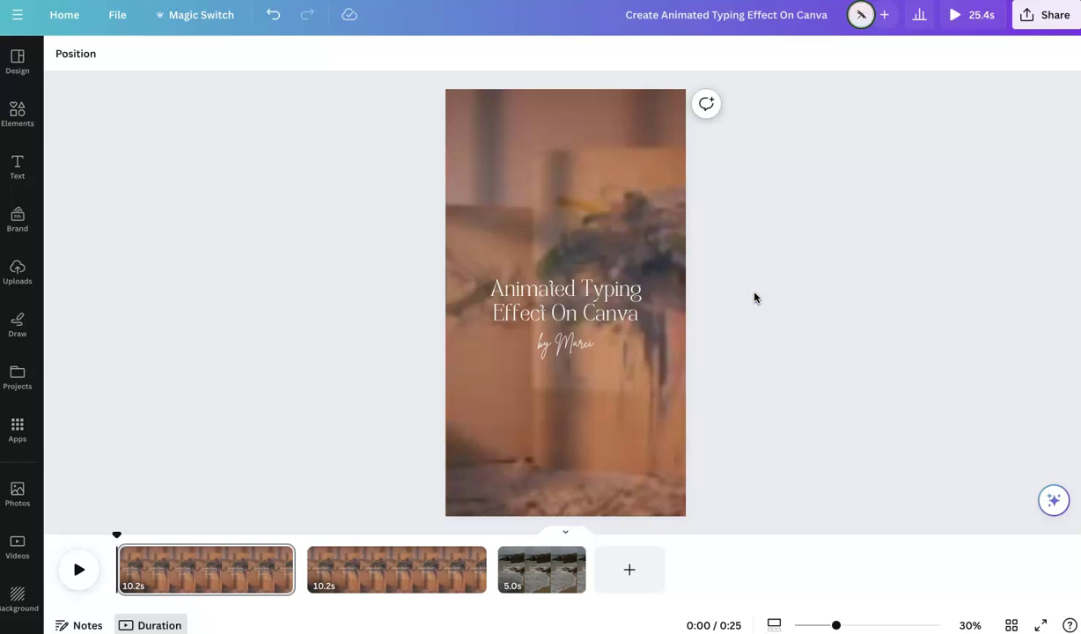